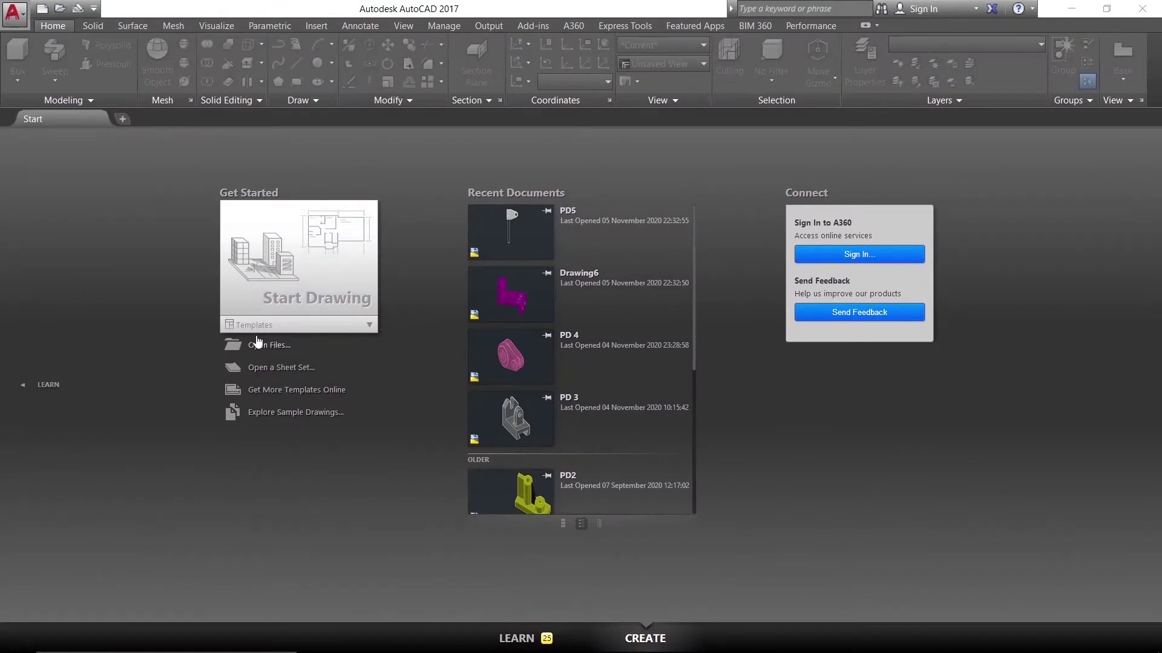
- Start a new blank drawing in the Right preset view, undoing an accidental pan
{"action": "left_click", "coordinate": [270, 291]}
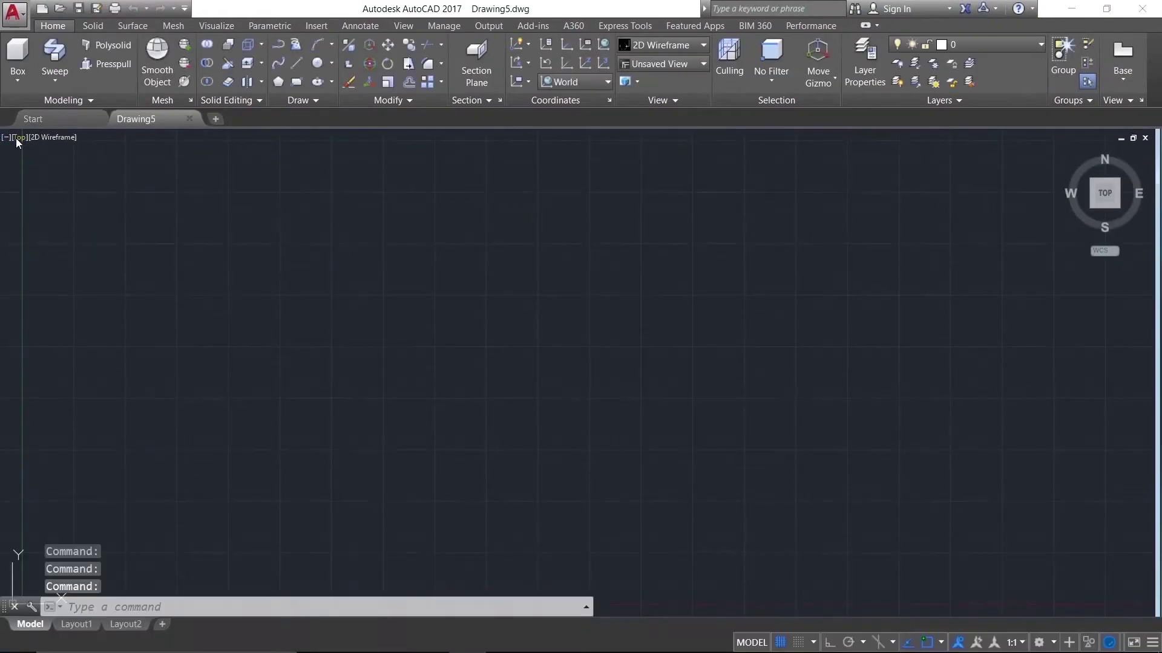
{"action": "left_click", "coordinate": [18, 137]}
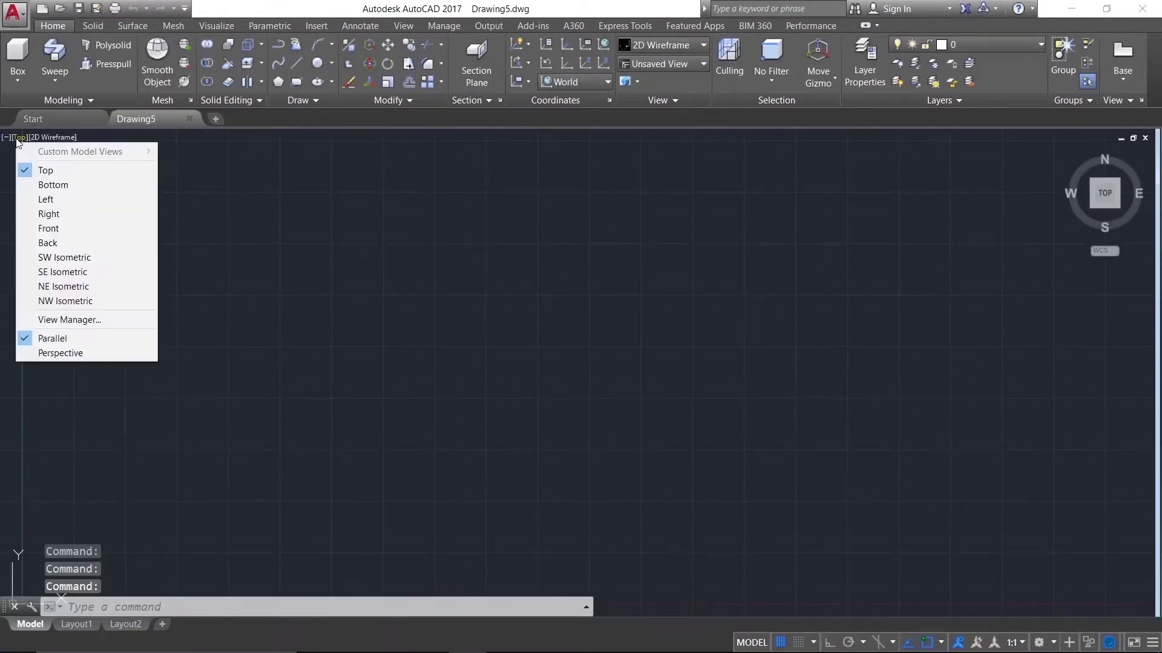
{"action": "left_click", "coordinate": [49, 213]}
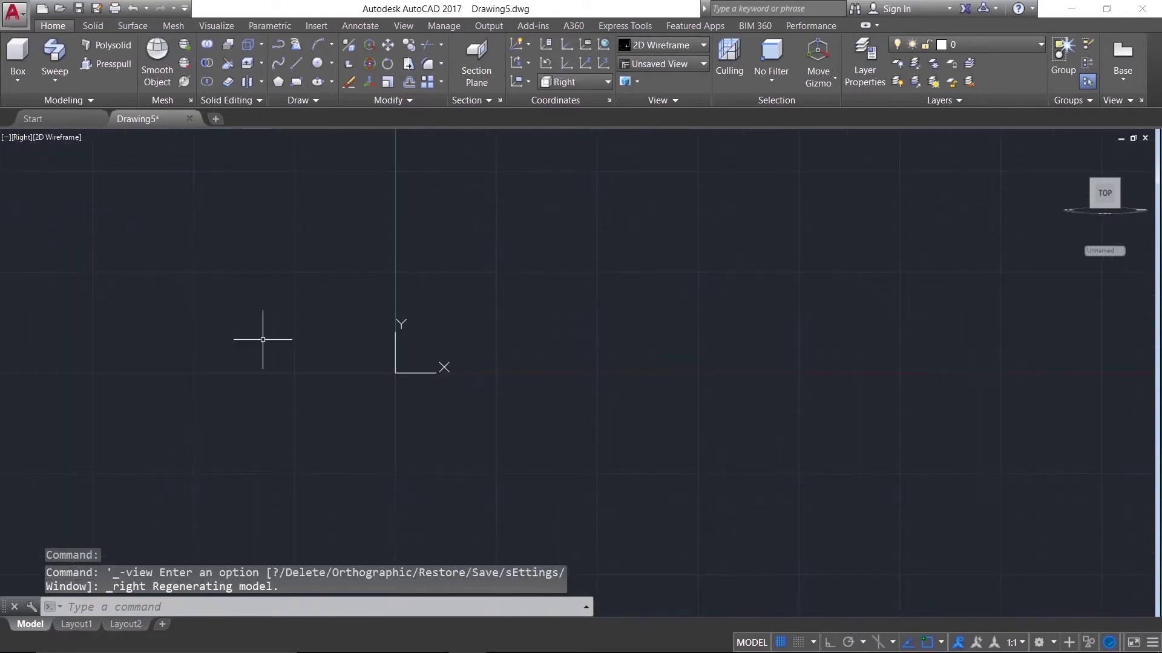
{"action": "mouse_move", "coordinate": [285, 337]}
{"action": "middle_mouse_down"}
{"action": "mouse_move", "coordinate": [254, 410]}
{"action": "mouse_move", "coordinate": [212, 452]}
{"action": "middle_mouse_up"}
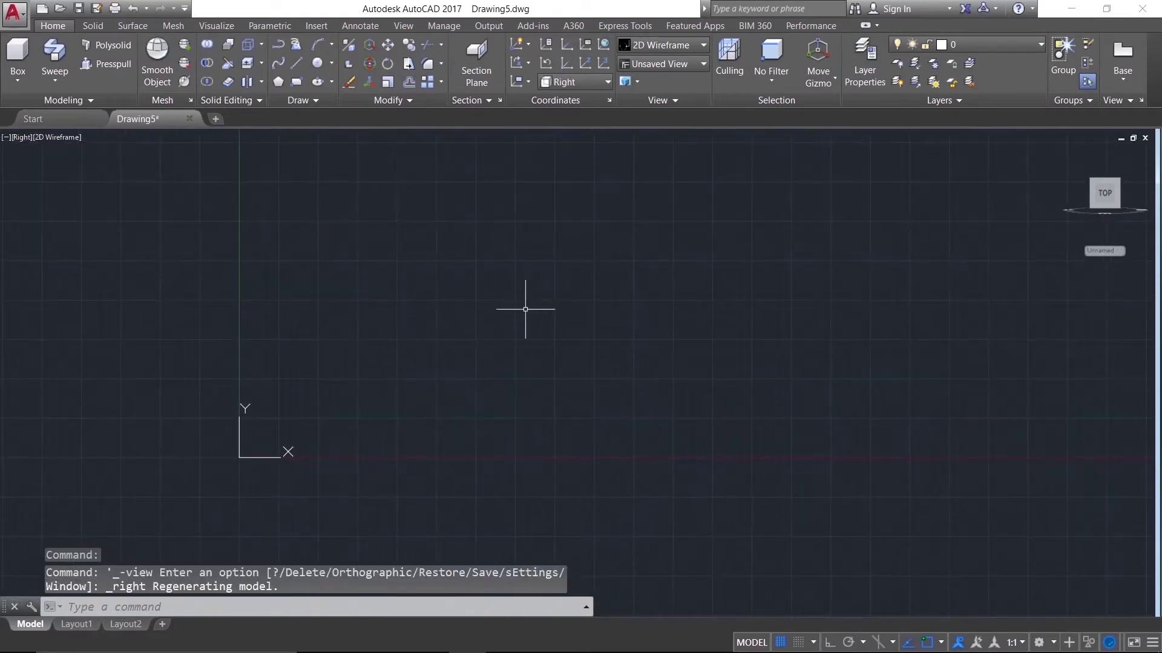
{"action": "type", "text": "u"}
{"action": "key", "text": "Return"}
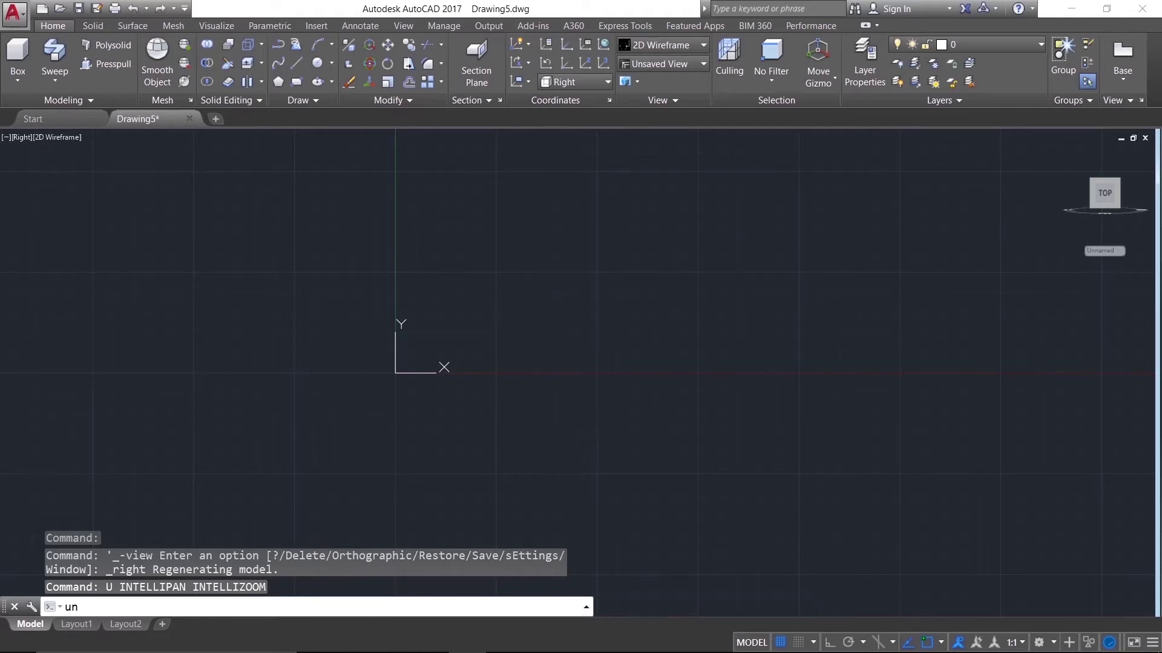
- Set drawing units to 0.00 length precision with Millimeters insertion scale
{"action": "key", "text": "Return"}
{"action": "left_click", "coordinate": [511, 244]}
{"action": "left_click", "coordinate": [490, 277]}
{"action": "left_click", "coordinate": [485, 316]}
{"action": "left_click", "coordinate": [481, 375]}
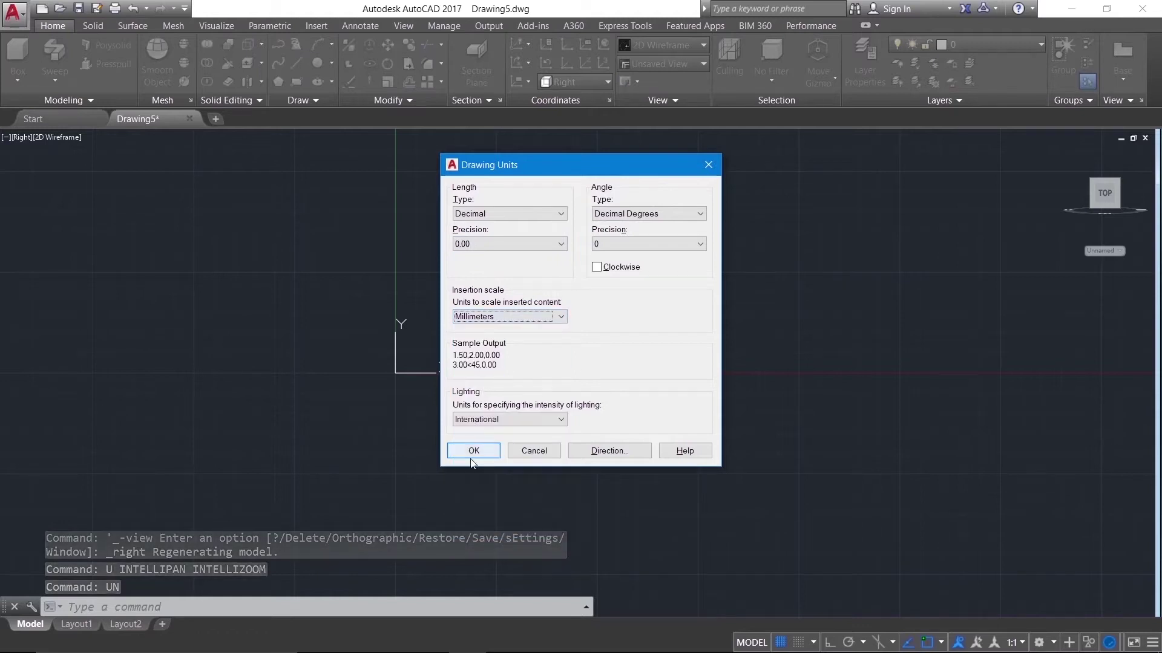
{"action": "left_click", "coordinate": [472, 455]}
- Reposition the view and begin a line at its first point
{"action": "mouse_move", "coordinate": [382, 376]}
{"action": "middle_mouse_down"}
{"action": "mouse_move", "coordinate": [412, 347]}
{"action": "mouse_move", "coordinate": [224, 497]}
{"action": "middle_mouse_up"}
{"action": "type", "text": "l"}
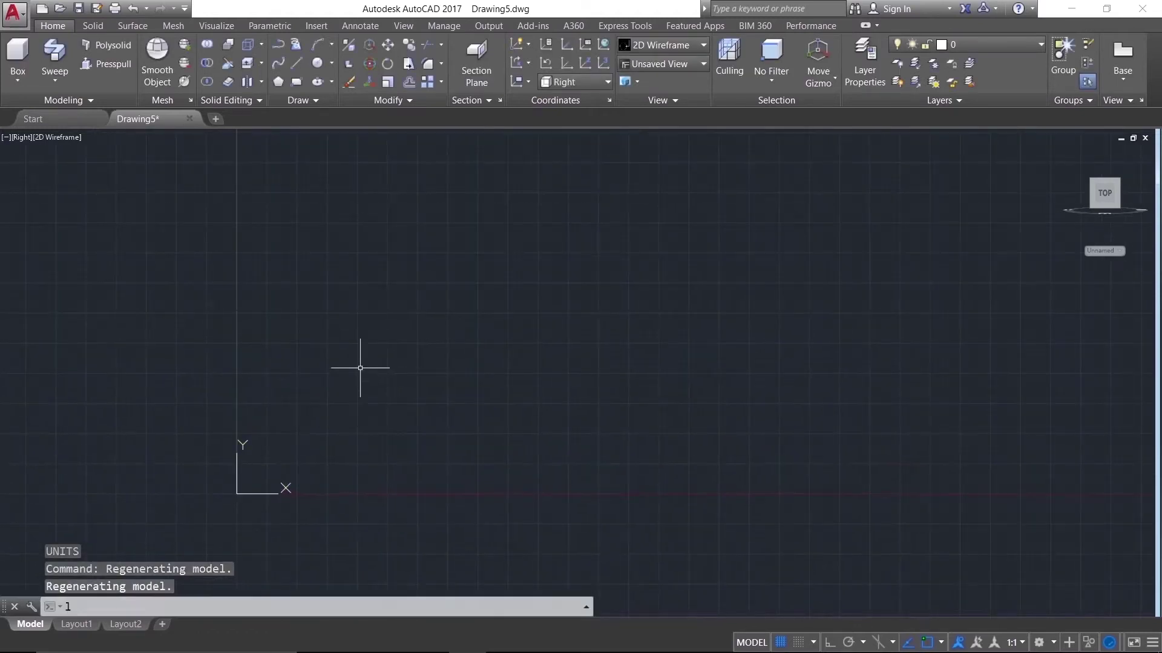
{"action": "key", "text": "Return"}
{"action": "left_click", "coordinate": [373, 331]}
- With Ortho on, draw the line 80 units long horizontally
{"action": "key", "text": "F8"}
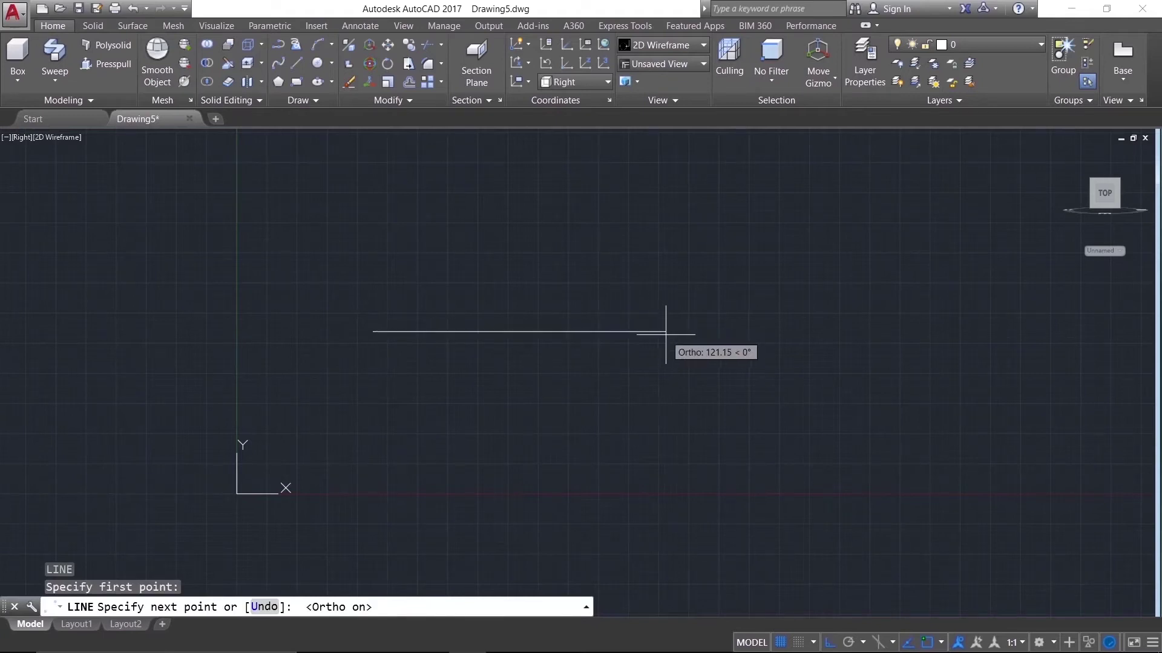
{"action": "type", "text": "80"}
{"action": "key", "text": "Return"}
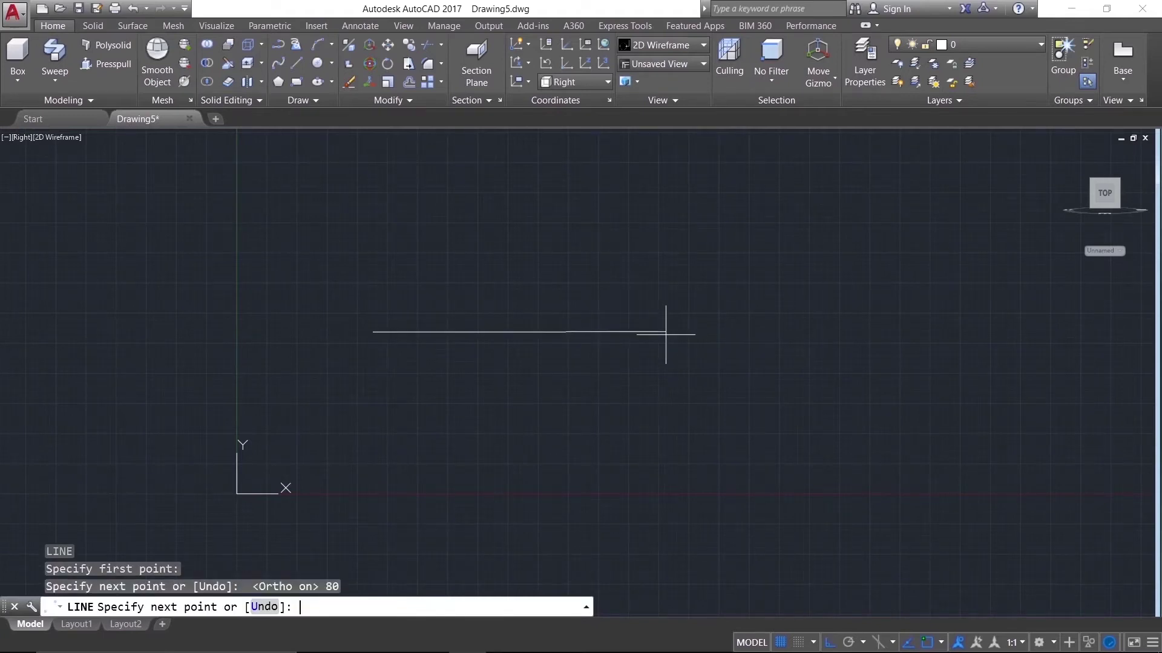
{"action": "right_click", "coordinate": [707, 395]}
{"action": "left_click", "coordinate": [706, 396]}
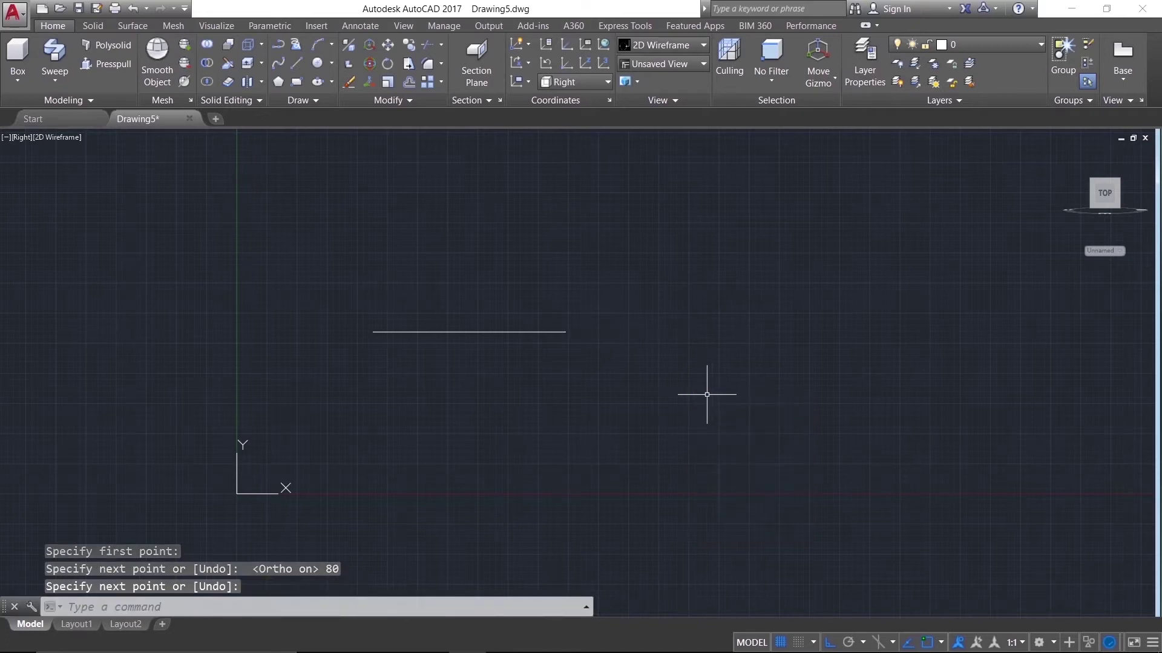
{"action": "key", "text": "F8"}
- Rotate a copy of the 80-unit line 60° about its left end
{"action": "type", "text": "r"}
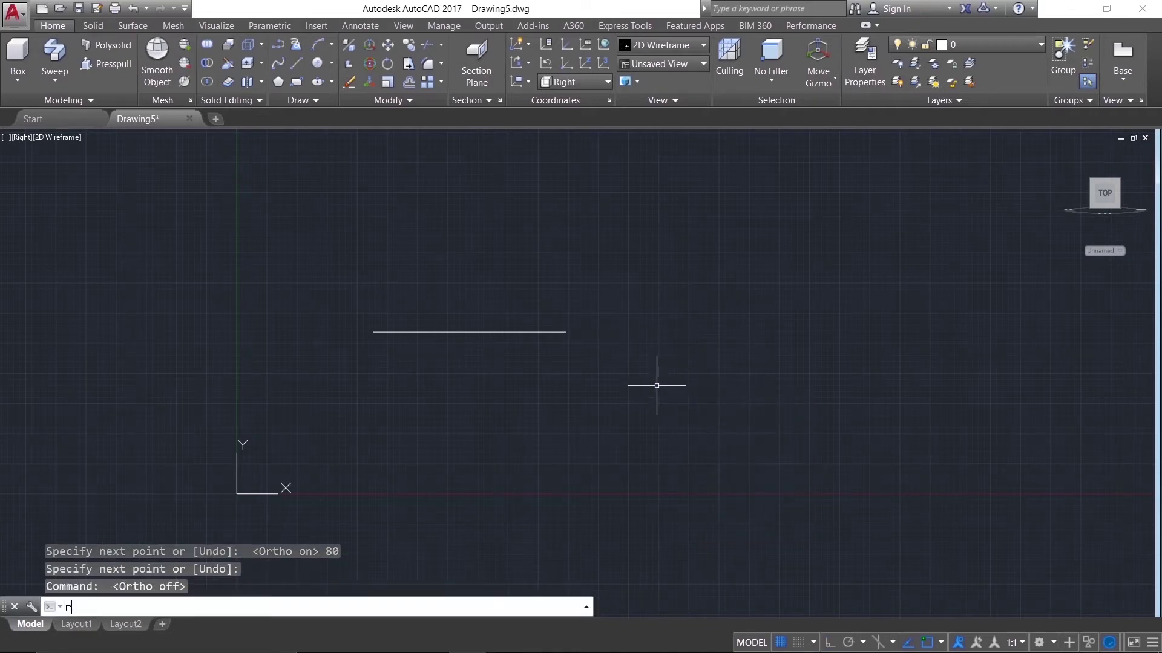
{"action": "type", "text": "o"}
{"action": "key", "text": "Return"}
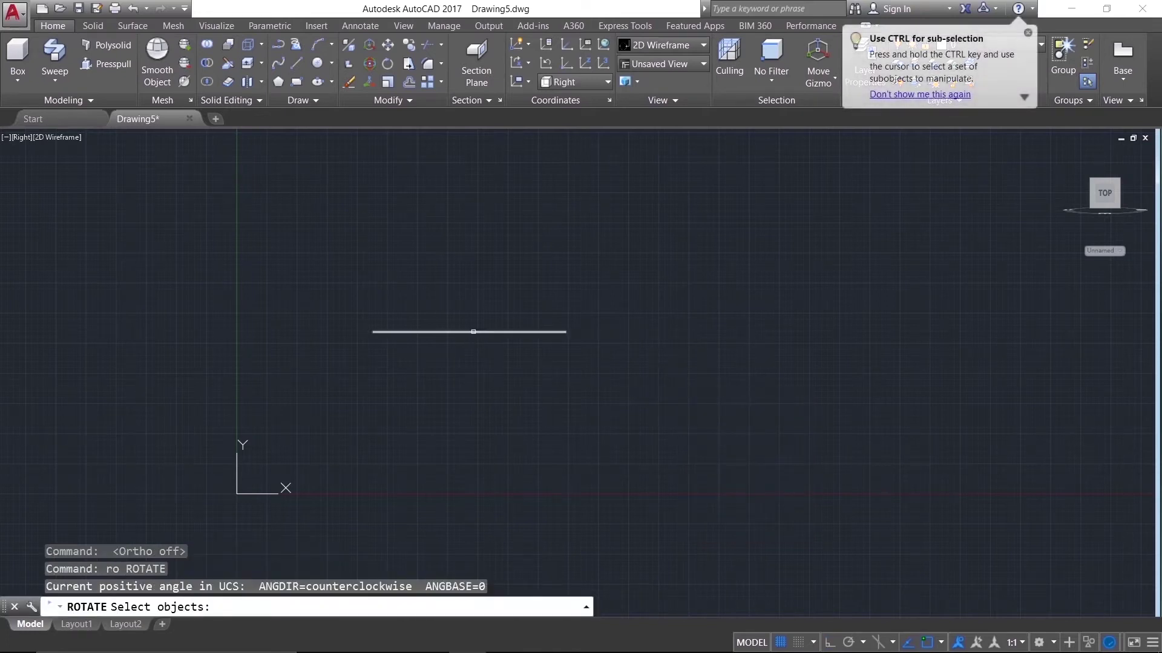
{"action": "left_click", "coordinate": [474, 332]}
{"action": "key", "text": "Return"}
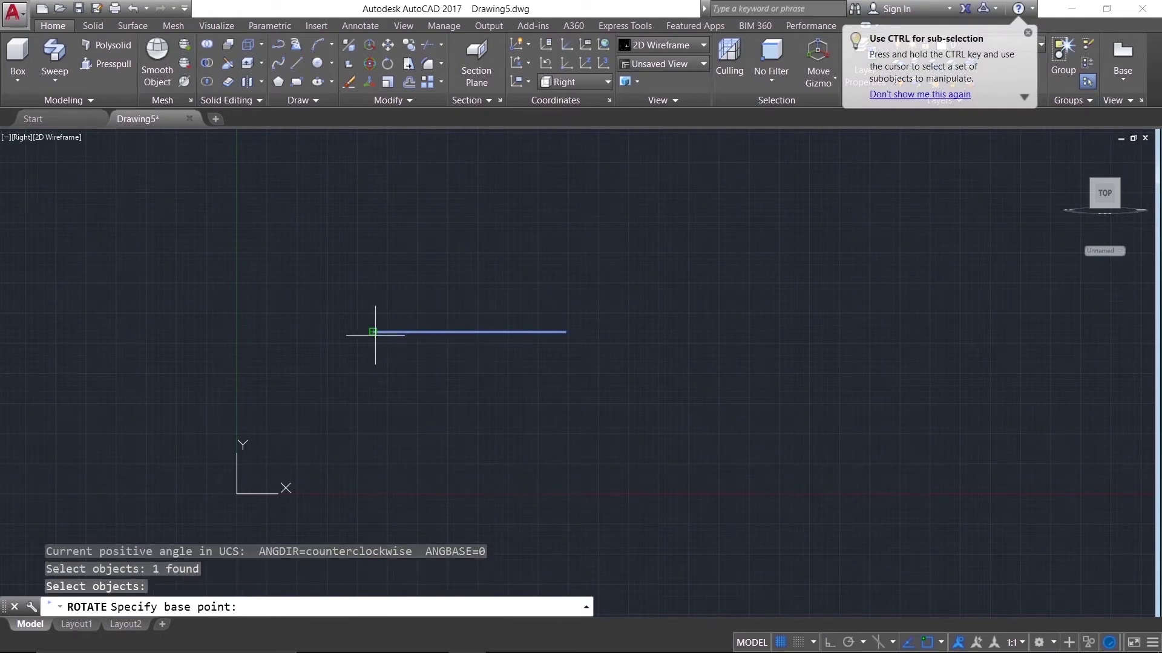
{"action": "left_click", "coordinate": [373, 332]}
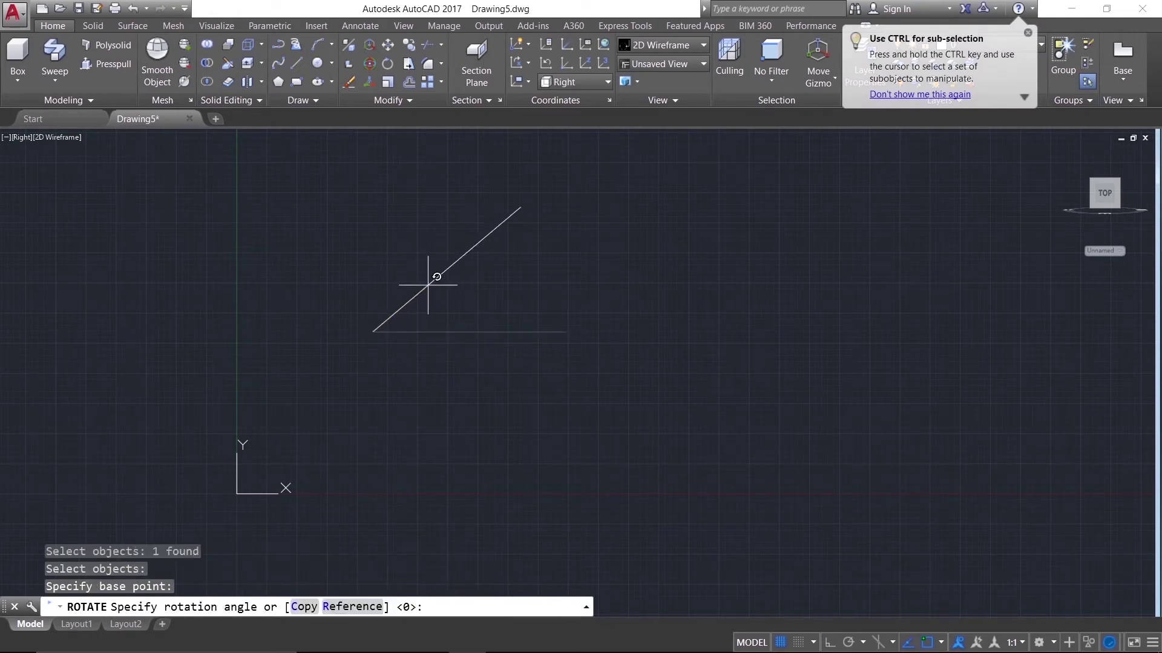
{"action": "left_click", "coordinate": [304, 607]}
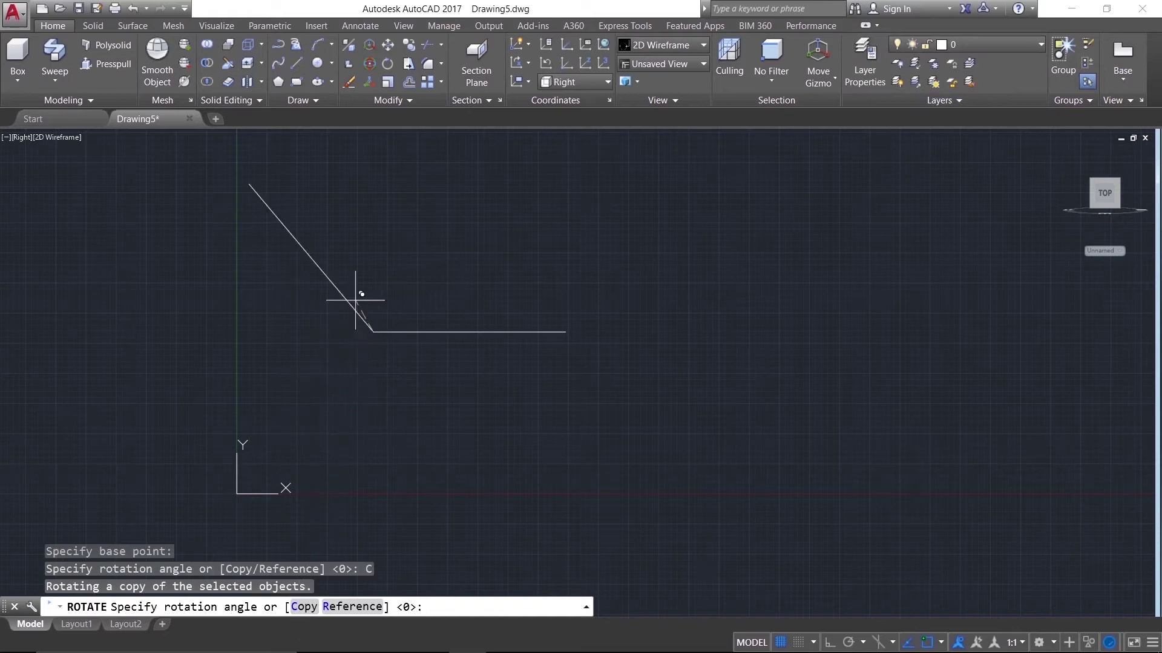
{"action": "type", "text": "60"}
{"action": "key", "text": "Return"}
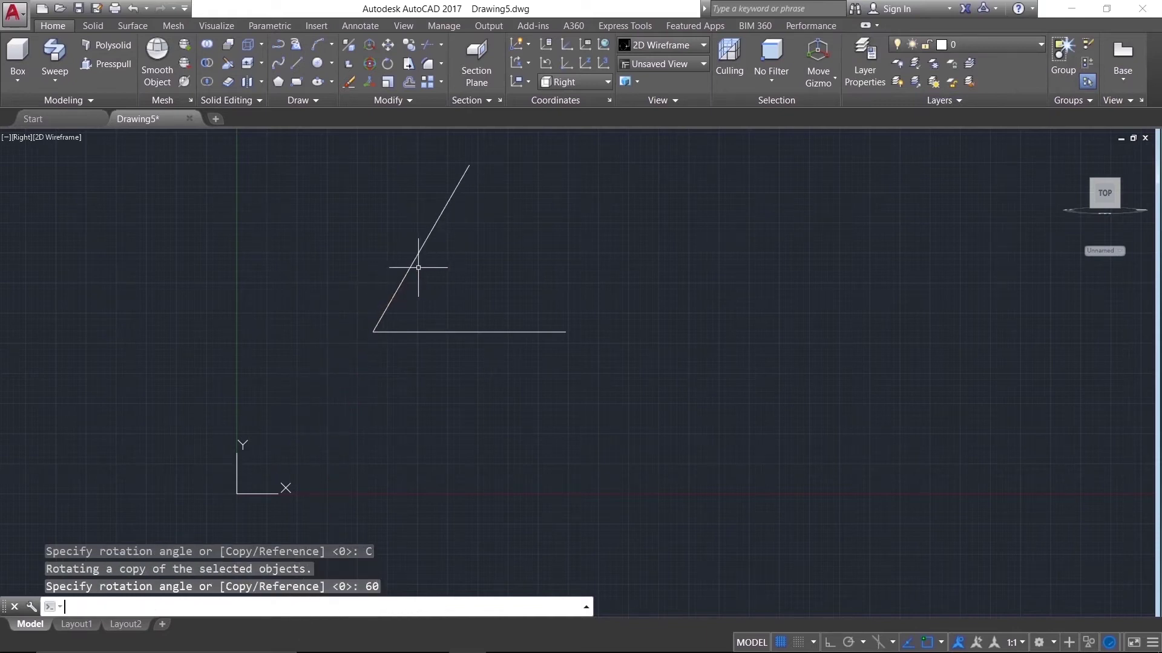
{"action": "right_click", "coordinate": [532, 280]}
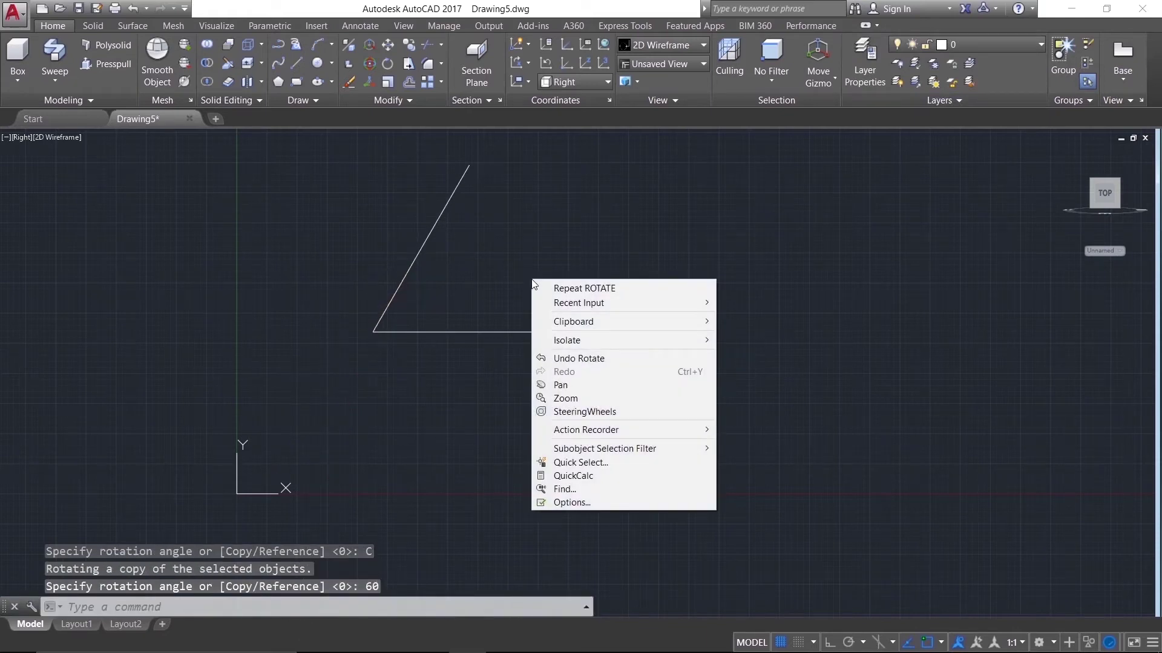
{"action": "key", "text": "Escape"}
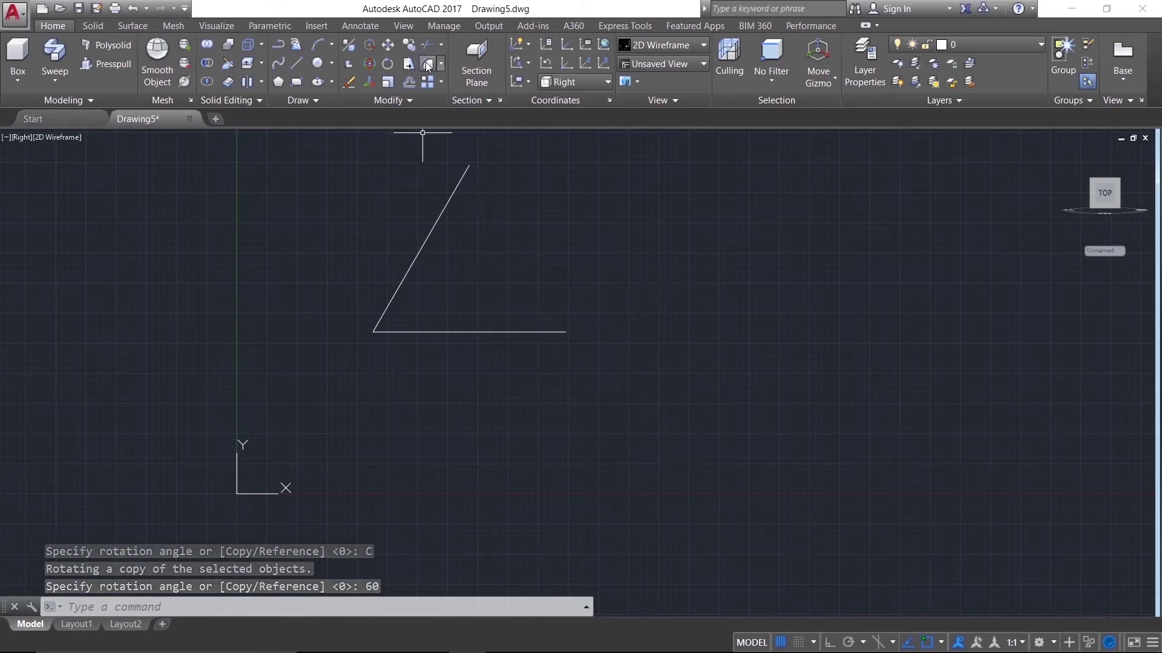
- Fillet the horizontal and inclined lines with a radius-20 arc
{"action": "left_click", "coordinate": [427, 64]}
{"action": "left_click", "coordinate": [380, 606]}
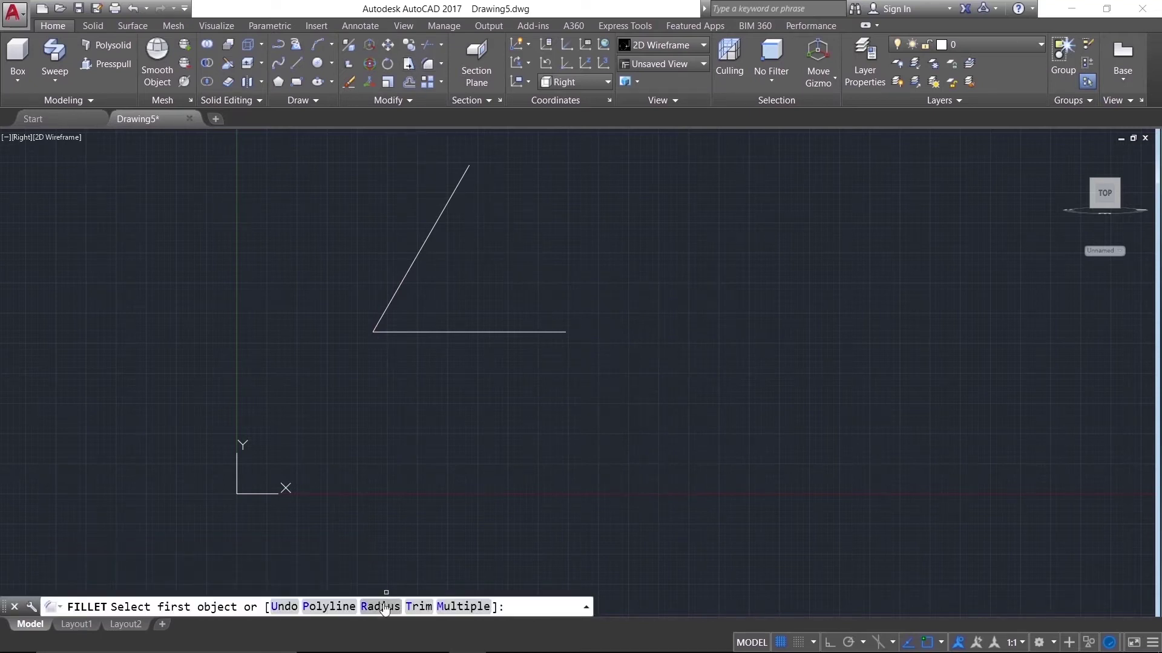
{"action": "type", "text": "20"}
{"action": "key", "text": "Return"}
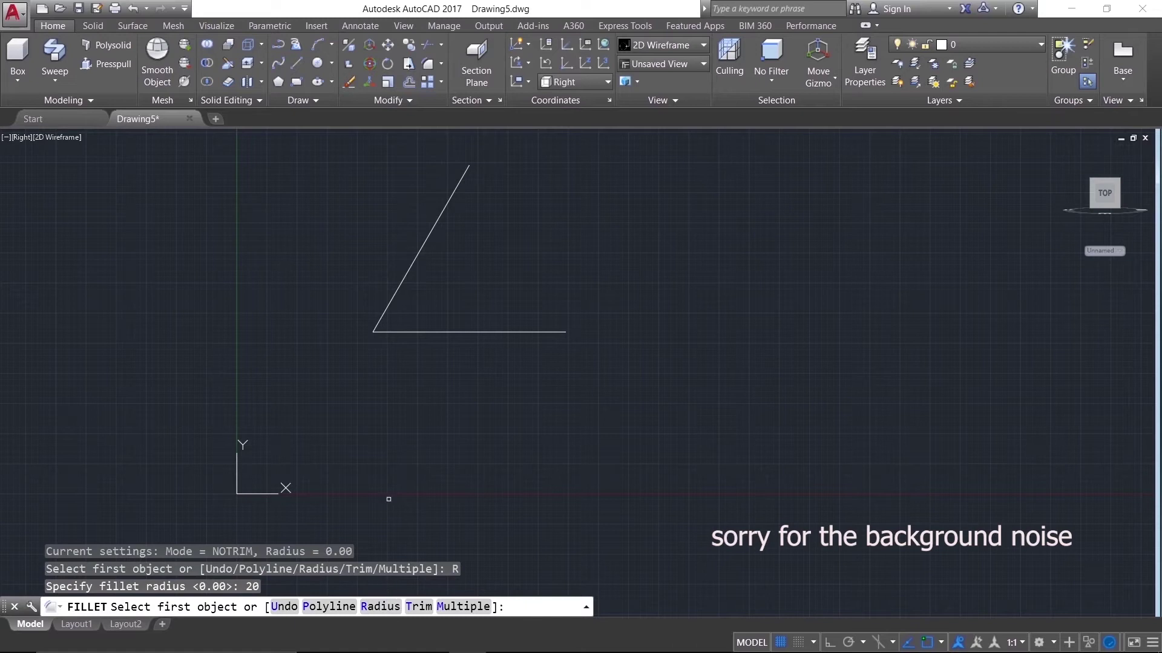
{"action": "left_click", "coordinate": [399, 332]}
{"action": "left_click", "coordinate": [385, 311]}
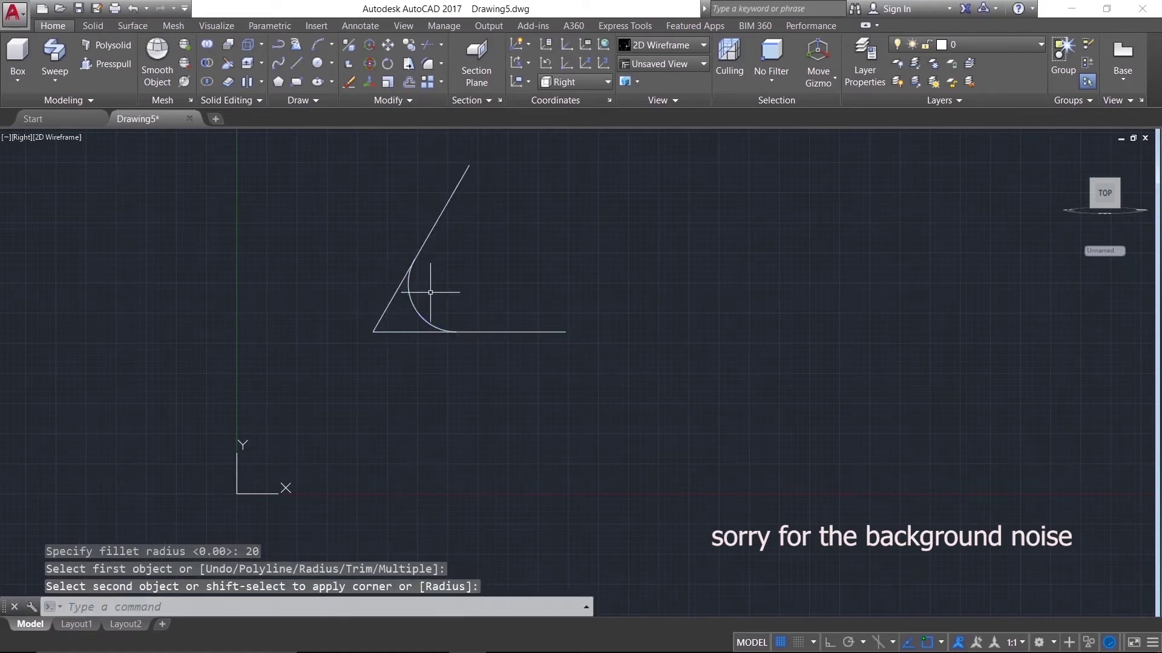
{"action": "right_click", "coordinate": [491, 288]}
{"action": "key", "text": "Escape"}
- Trim away the leftover sharp-corner pieces with a crossing window
{"action": "type", "text": "tr"}
{"action": "key", "text": "Return"}
{"action": "key", "text": "Return"}
{"action": "left_click", "coordinate": [401, 394]}
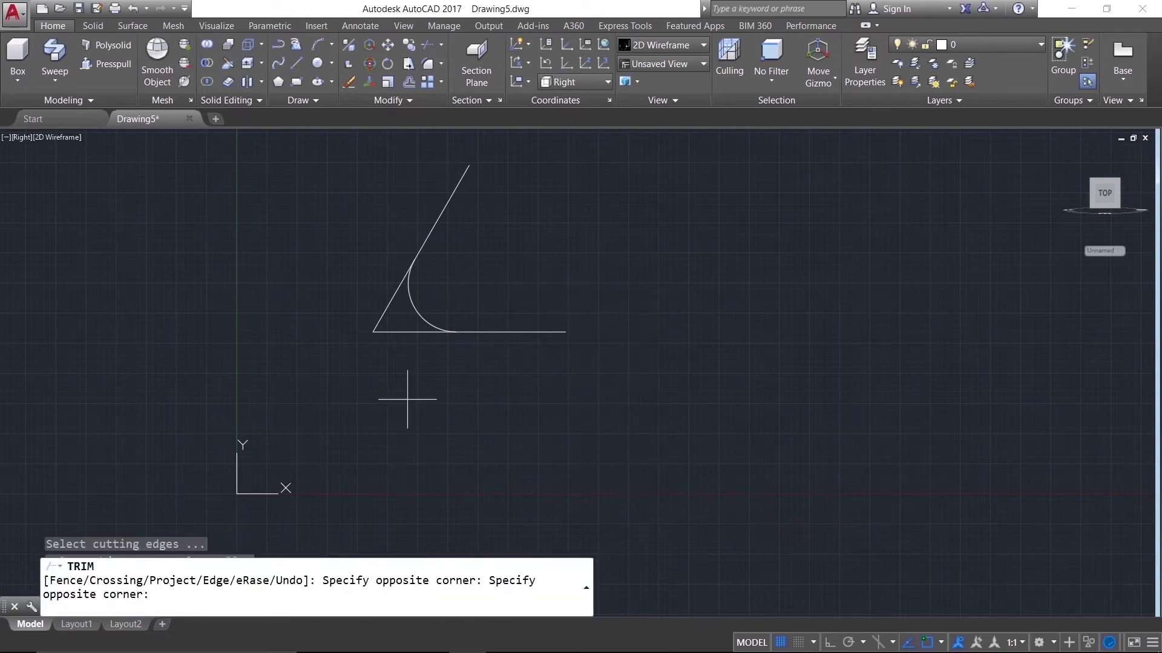
{"action": "left_click", "coordinate": [340, 306]}
{"action": "right_click", "coordinate": [420, 385]}
{"action": "left_click", "coordinate": [454, 399]}
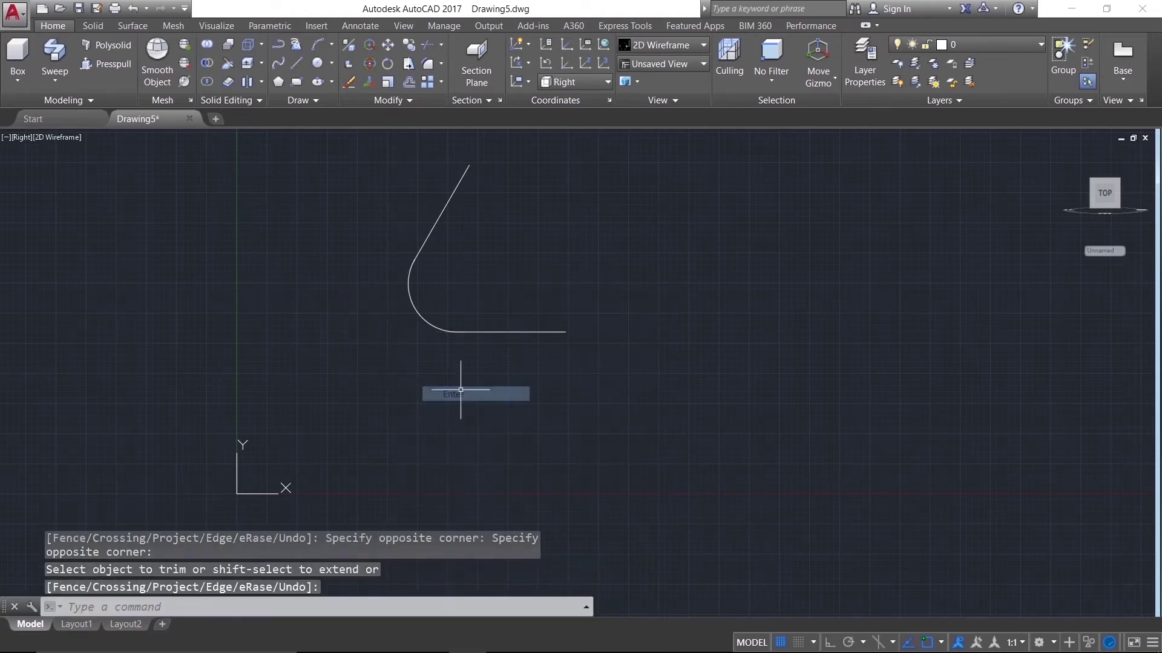
- Draw a 180-unit line from the inclined segment's end
{"action": "left_click", "coordinate": [458, 370]}
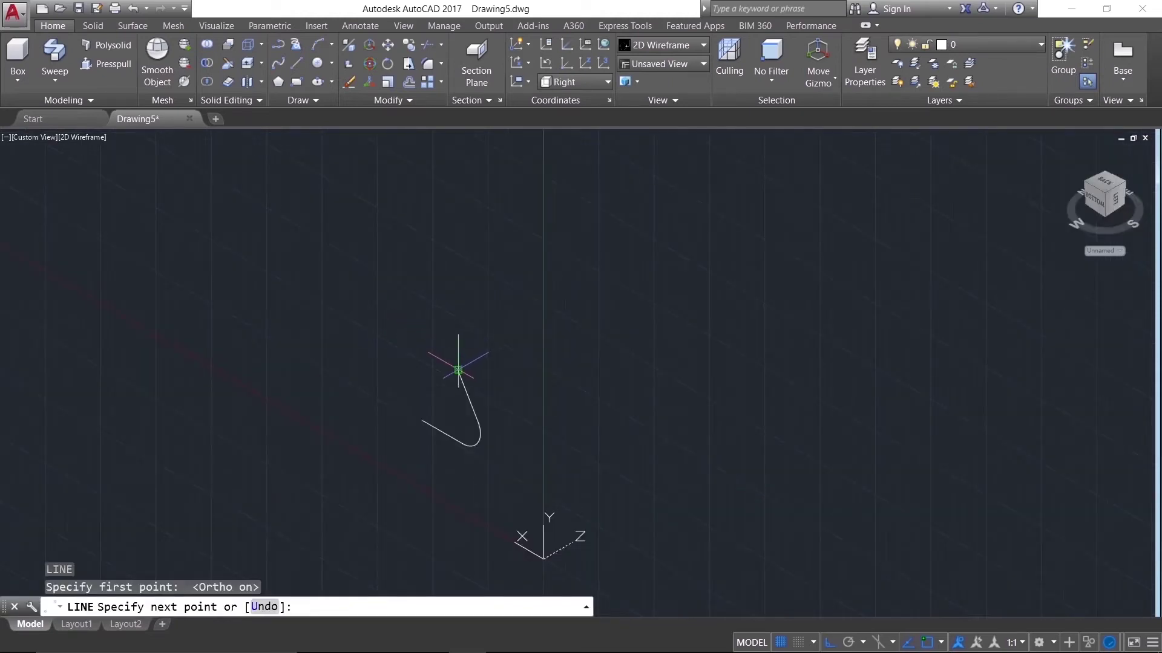
{"action": "type", "text": "180"}
{"action": "key", "text": "Return"}
{"action": "right_click", "coordinate": [700, 304]}
{"action": "left_click", "coordinate": [727, 311]}
- Copy the bent shape (inclined segment, fillet arc, short segment) to the long line's far end
{"action": "type", "text": "co"}
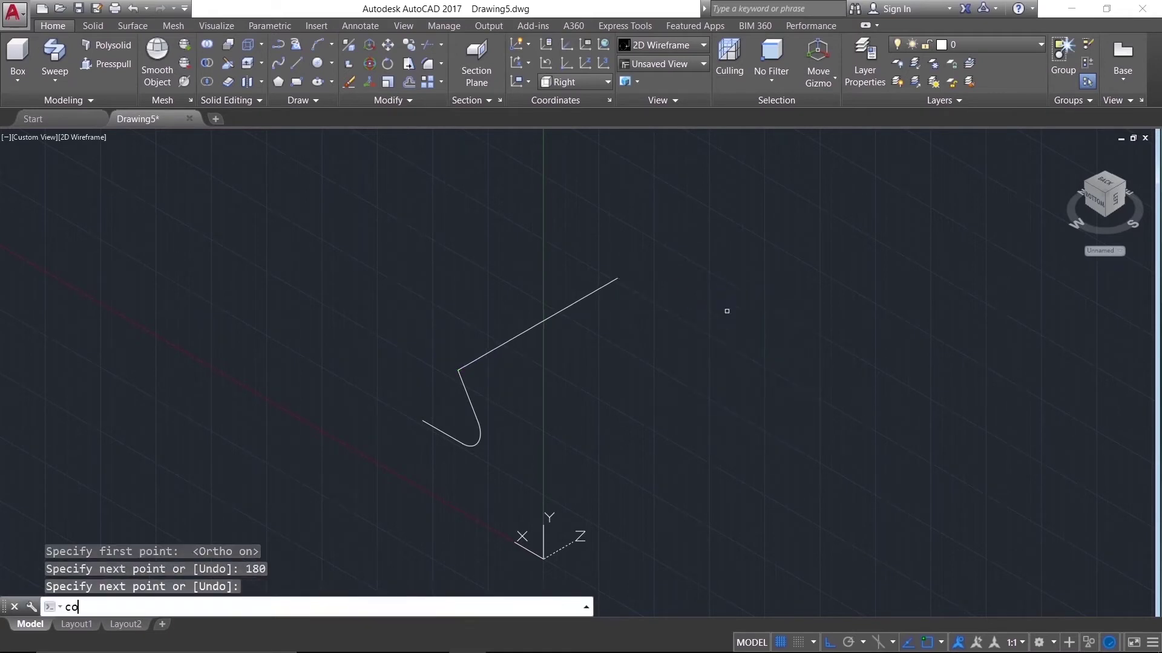
{"action": "key", "text": "Return"}
{"action": "left_click", "coordinate": [469, 400]}
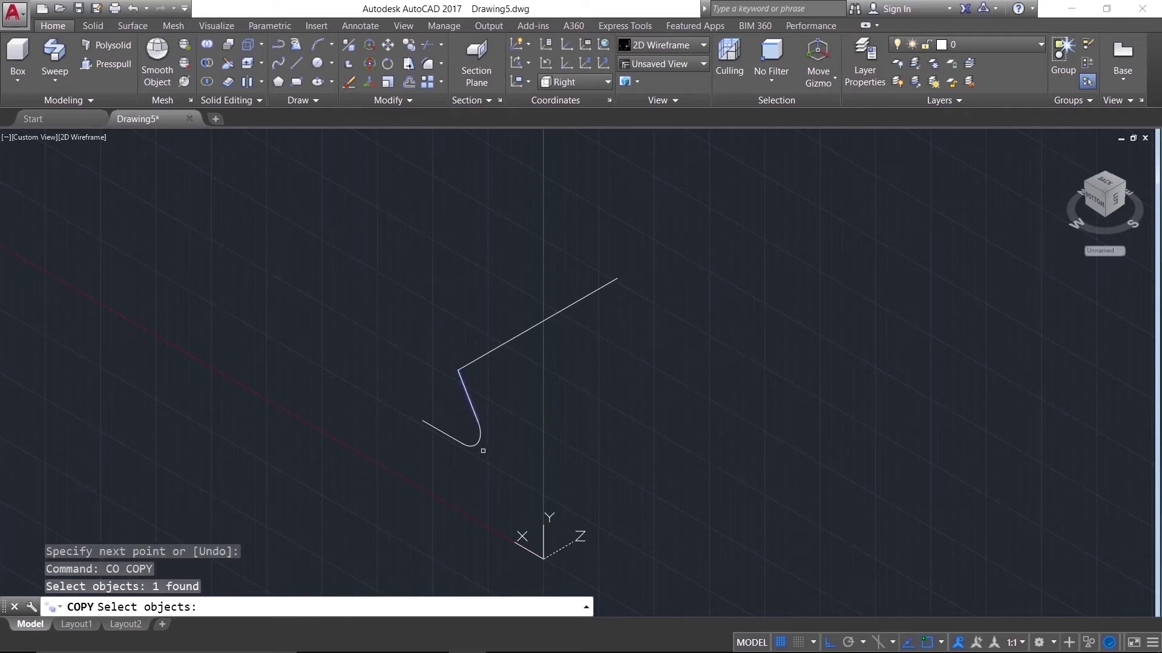
{"action": "left_click", "coordinate": [479, 440]}
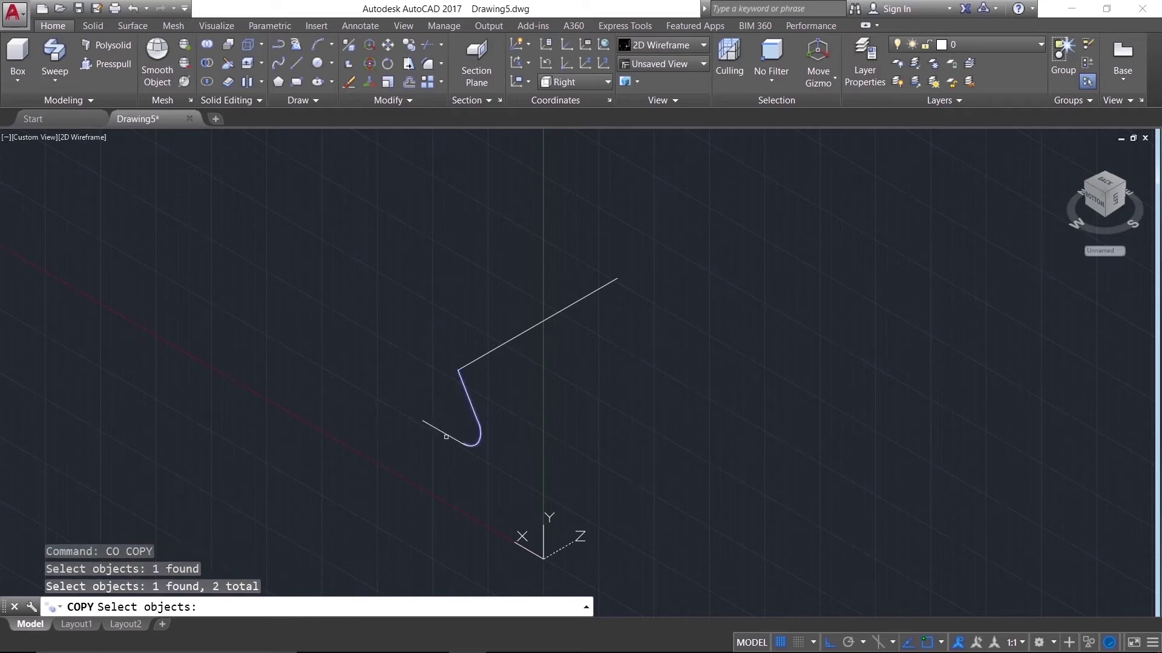
{"action": "left_click", "coordinate": [446, 436]}
{"action": "key", "text": "Return"}
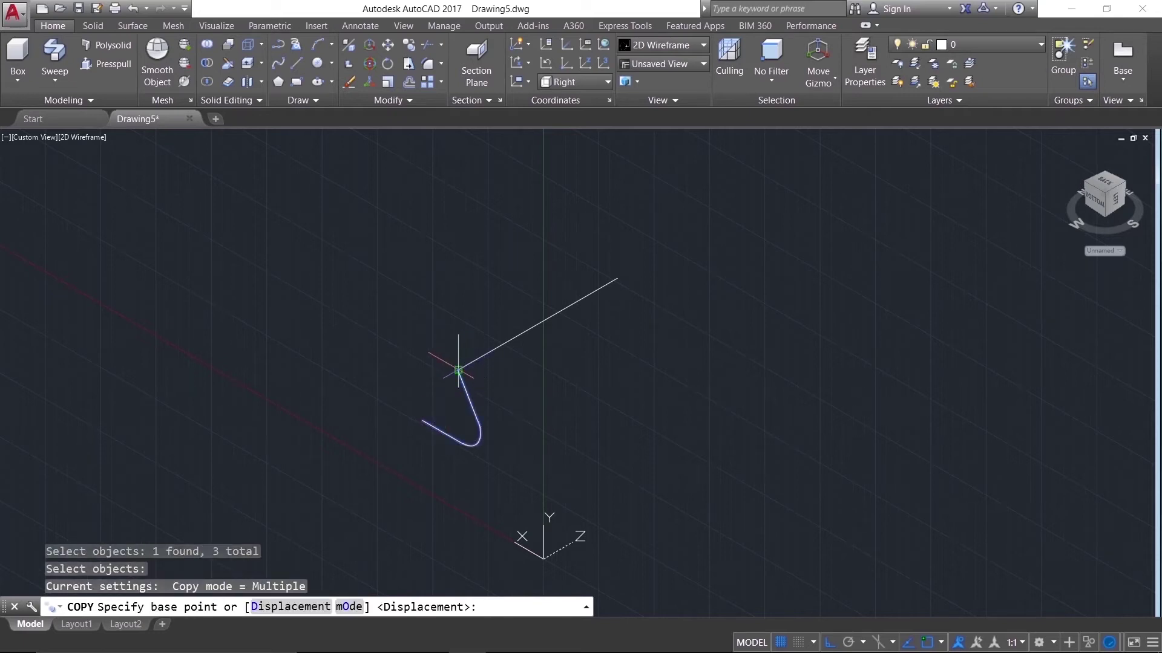
{"action": "left_click", "coordinate": [459, 369]}
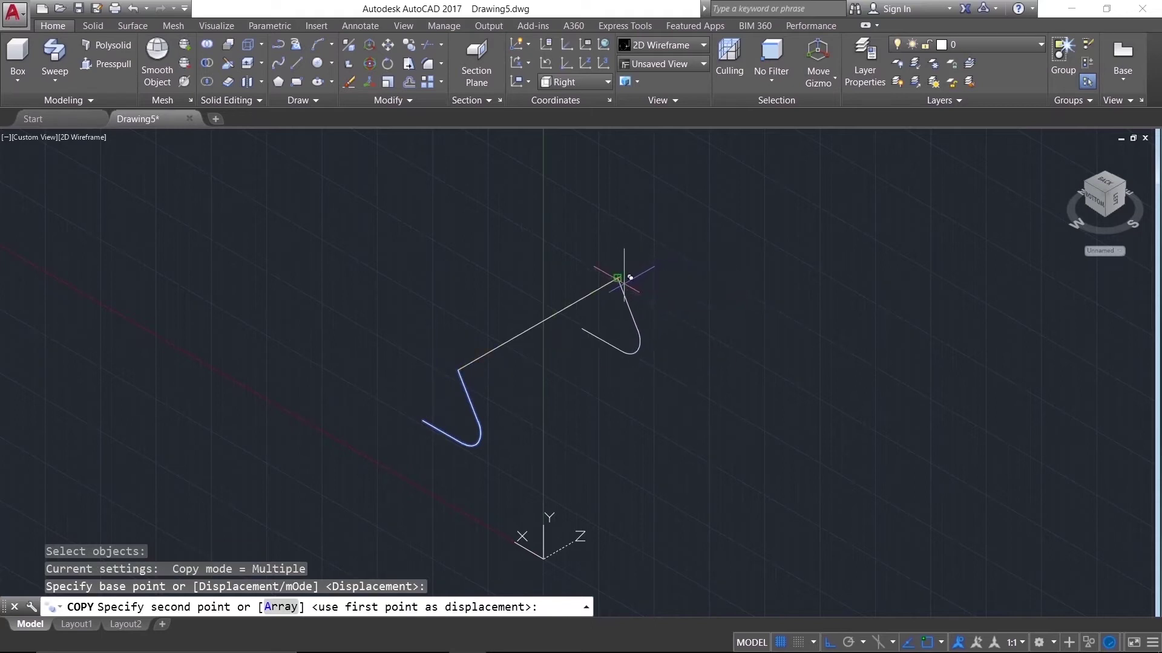
{"action": "left_click", "coordinate": [617, 277]}
{"action": "right_click", "coordinate": [680, 297]}
{"action": "left_click", "coordinate": [706, 305]}
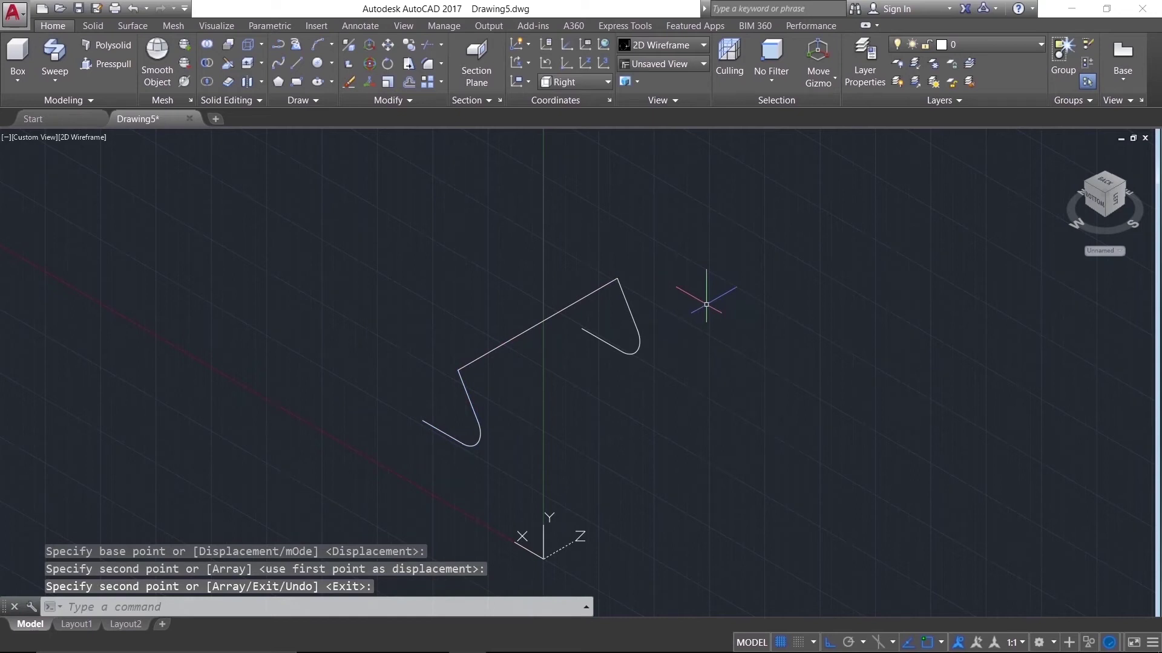
- Copy the long upper line to a parallel position below it
{"action": "type", "text": "co"}
{"action": "key", "text": "Return"}
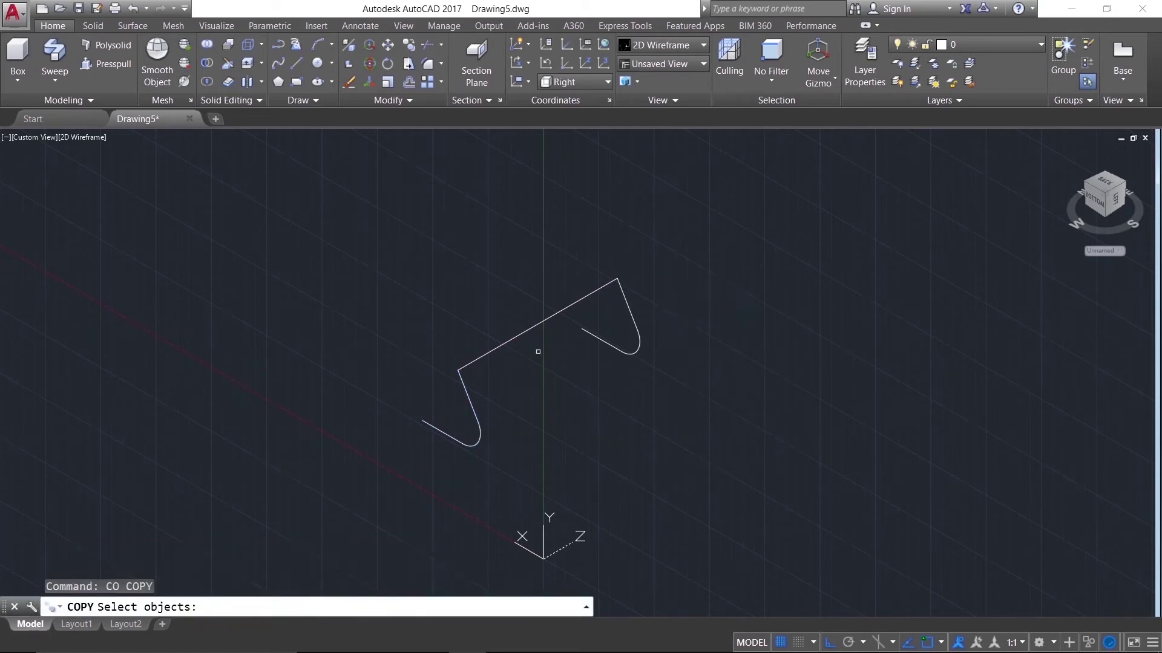
{"action": "left_click", "coordinate": [536, 325]}
{"action": "key", "text": "Return"}
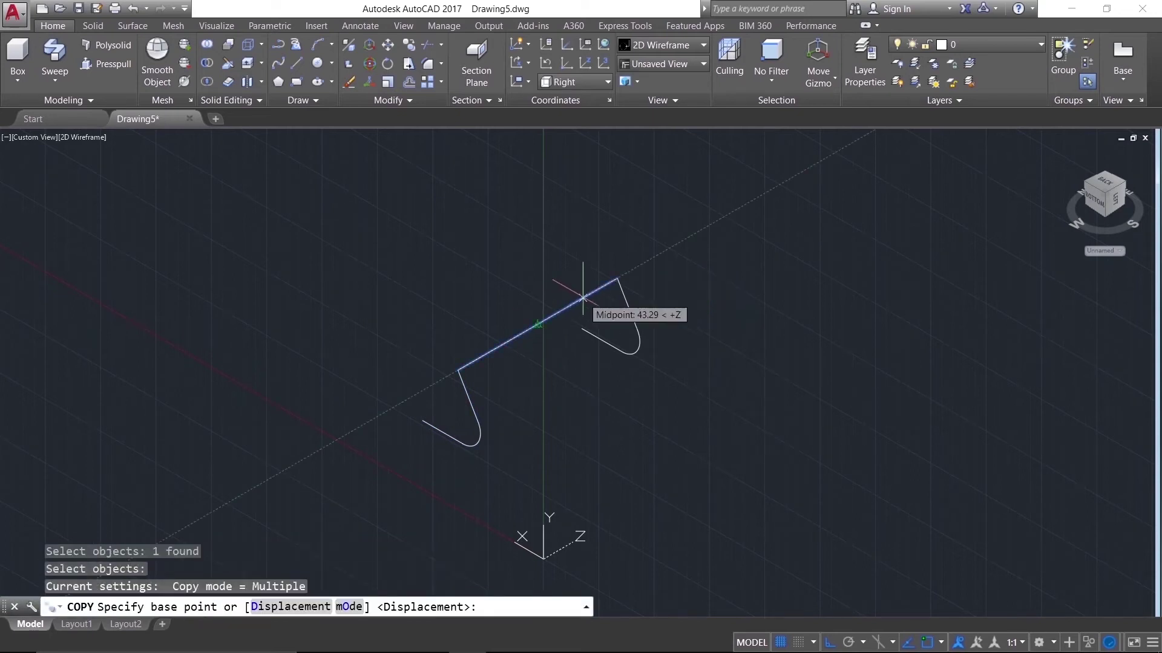
{"action": "left_click", "coordinate": [617, 278]}
{"action": "left_click", "coordinate": [582, 329]}
{"action": "right_click", "coordinate": [533, 217]}
{"action": "left_click", "coordinate": [566, 220]}
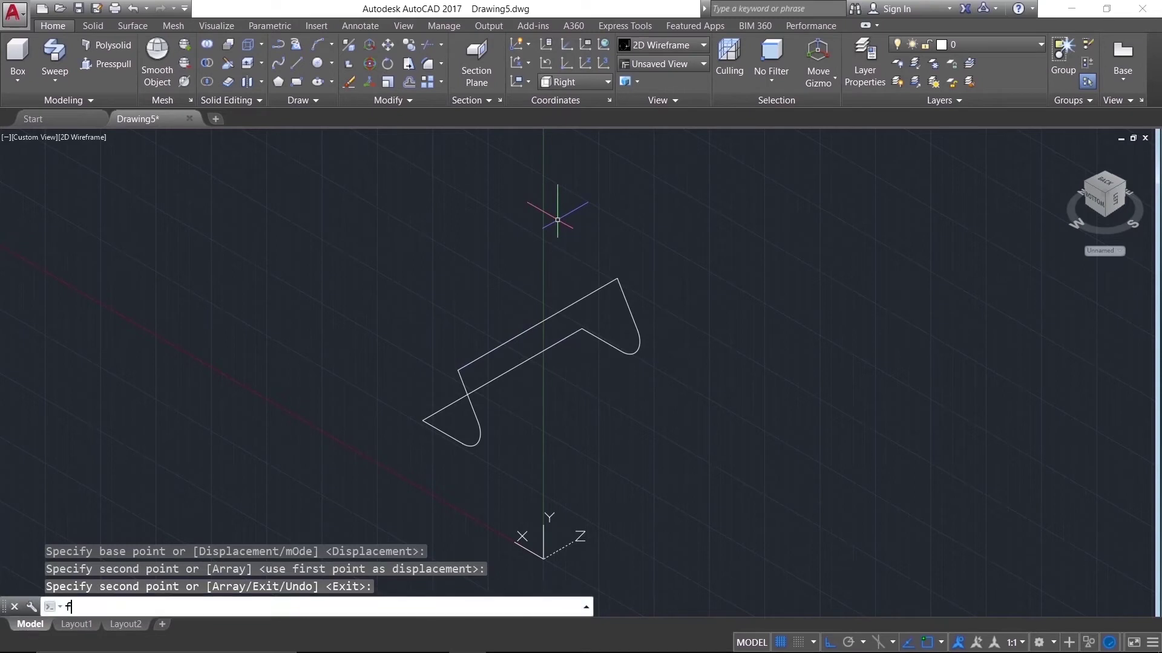
- Set the fillet radius to 20 and round the top-right corner
{"action": "type", "text": "FILL"}
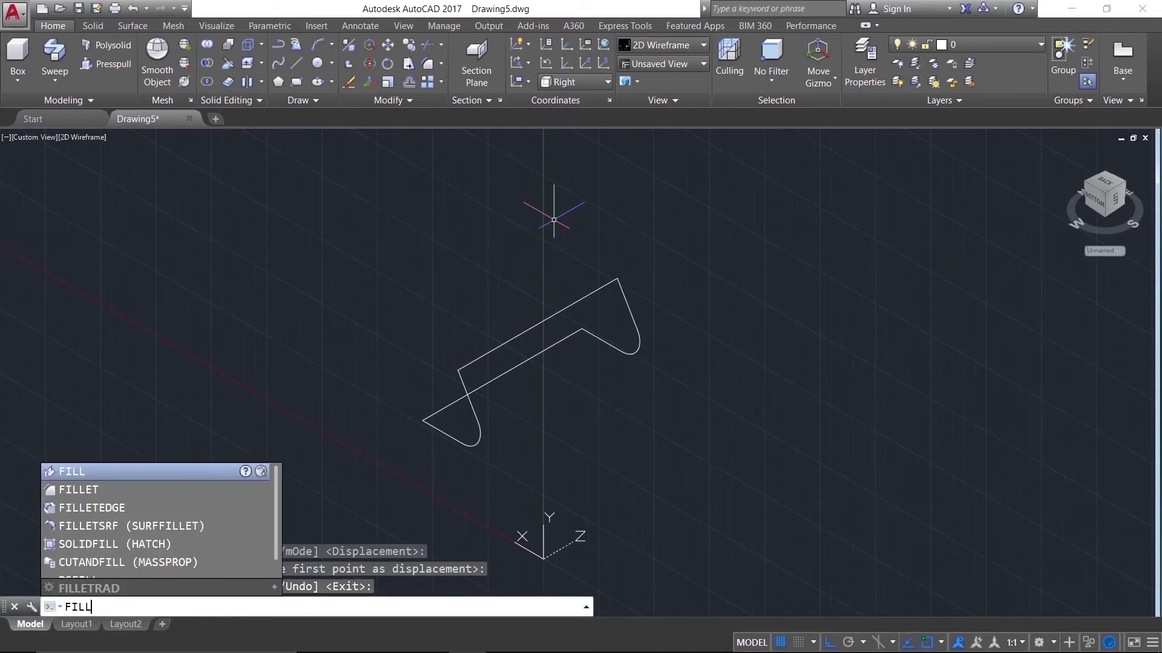
{"action": "key", "text": "Down"}
{"action": "key", "text": "Return"}
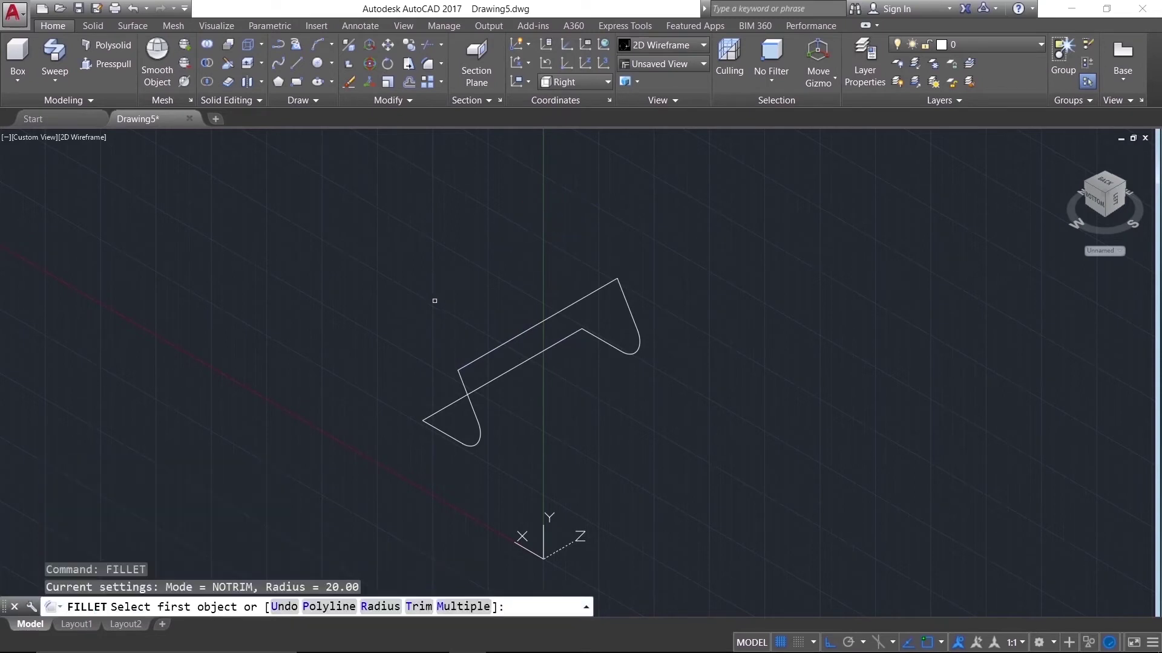
{"action": "left_click", "coordinate": [382, 607]}
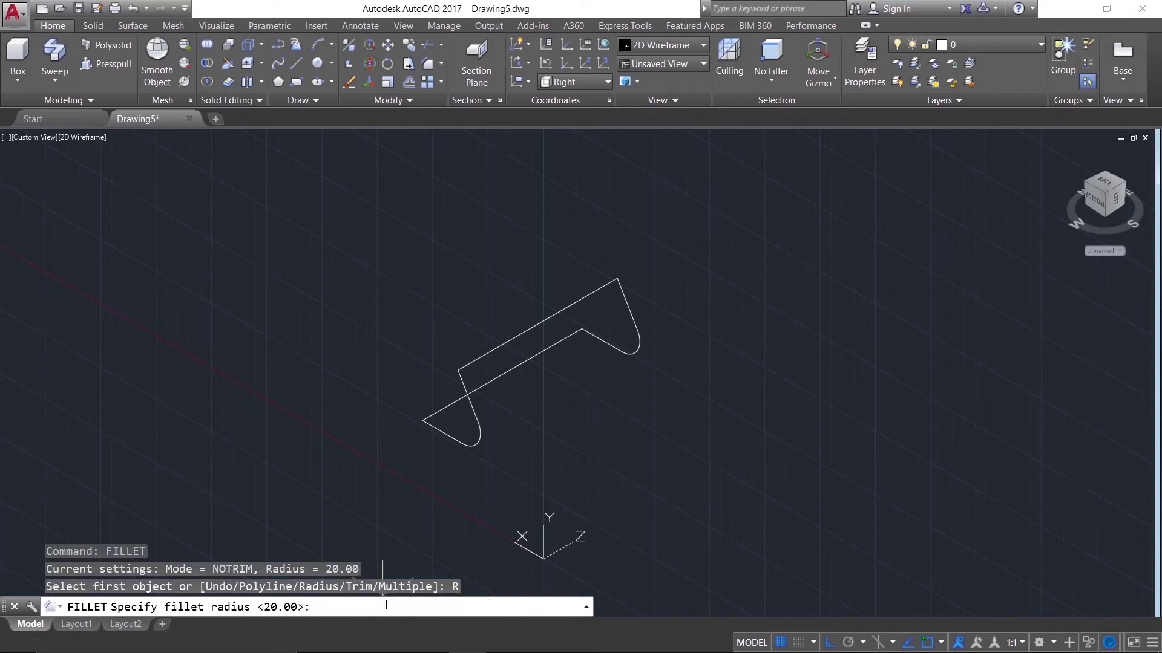
{"action": "type", "text": "20"}
{"action": "key", "text": "Return"}
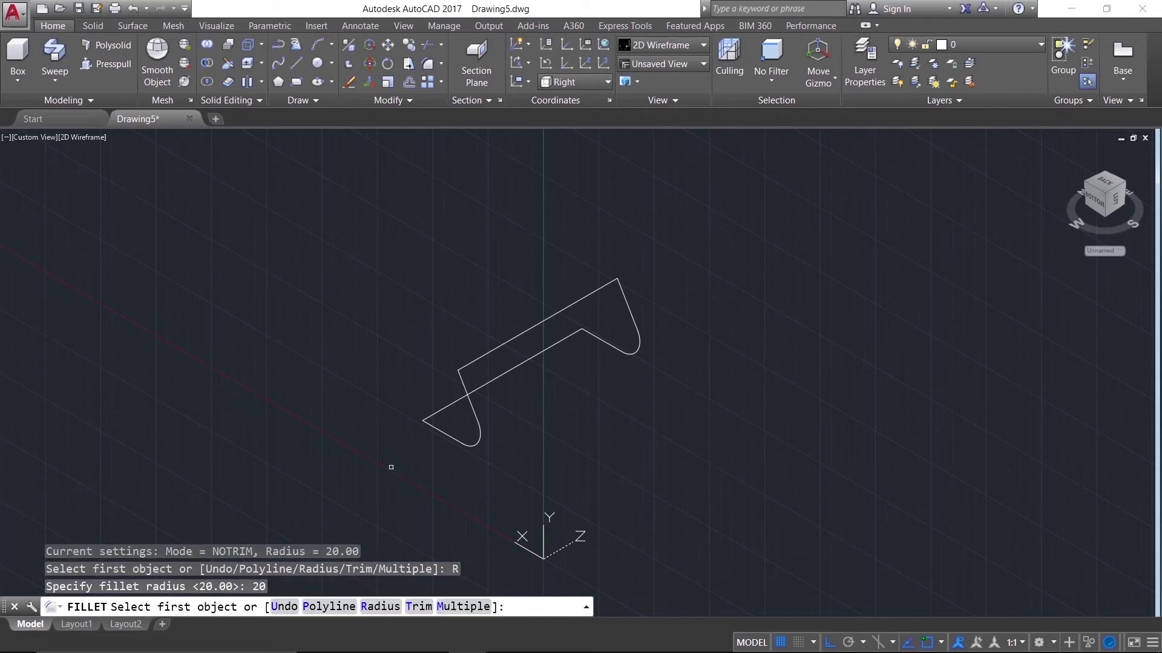
{"action": "left_click", "coordinate": [460, 377]}
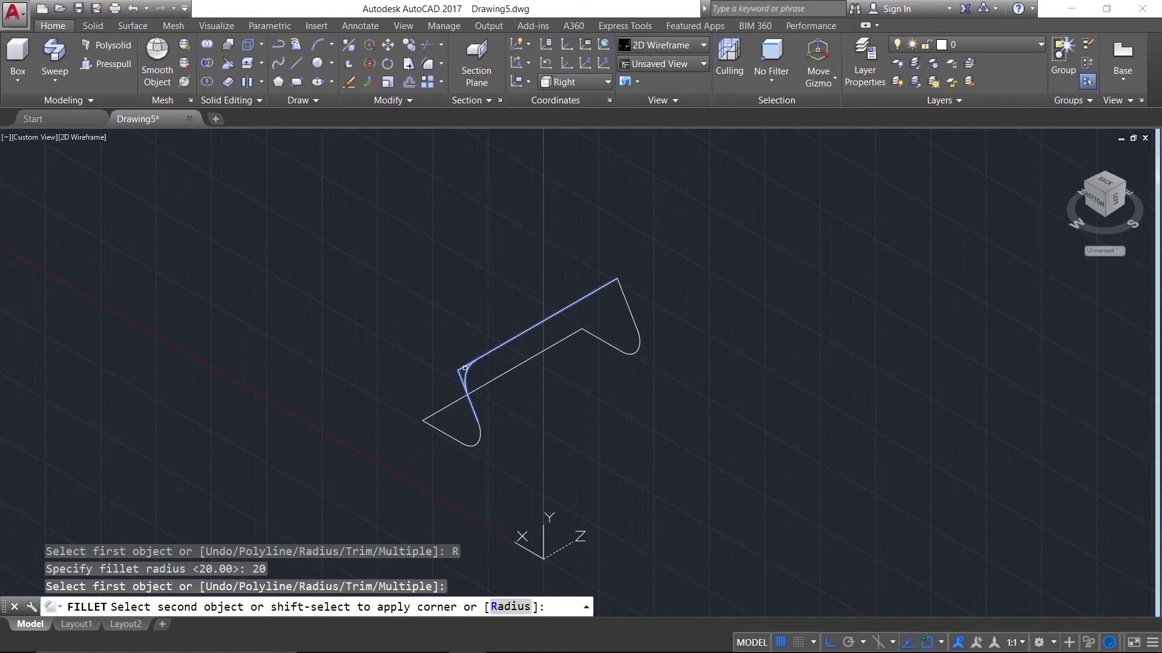
{"action": "key", "text": "Return"}
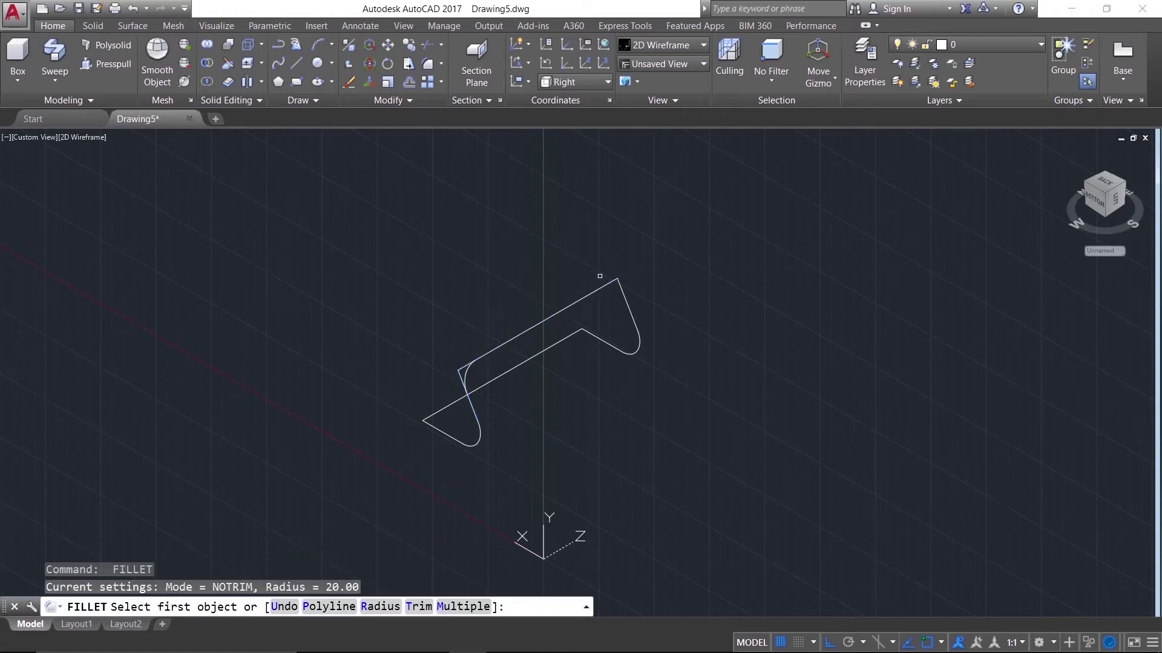
{"action": "left_click", "coordinate": [610, 282]}
- Round the lower long line's corner and the left corner with radius-20 arcs
{"action": "key", "text": "Return"}
{"action": "left_click", "coordinate": [577, 334]}
{"action": "left_click", "coordinate": [592, 335]}
{"action": "key", "text": "Return"}
{"action": "left_click", "coordinate": [423, 423]}
{"action": "left_click", "coordinate": [433, 415]}
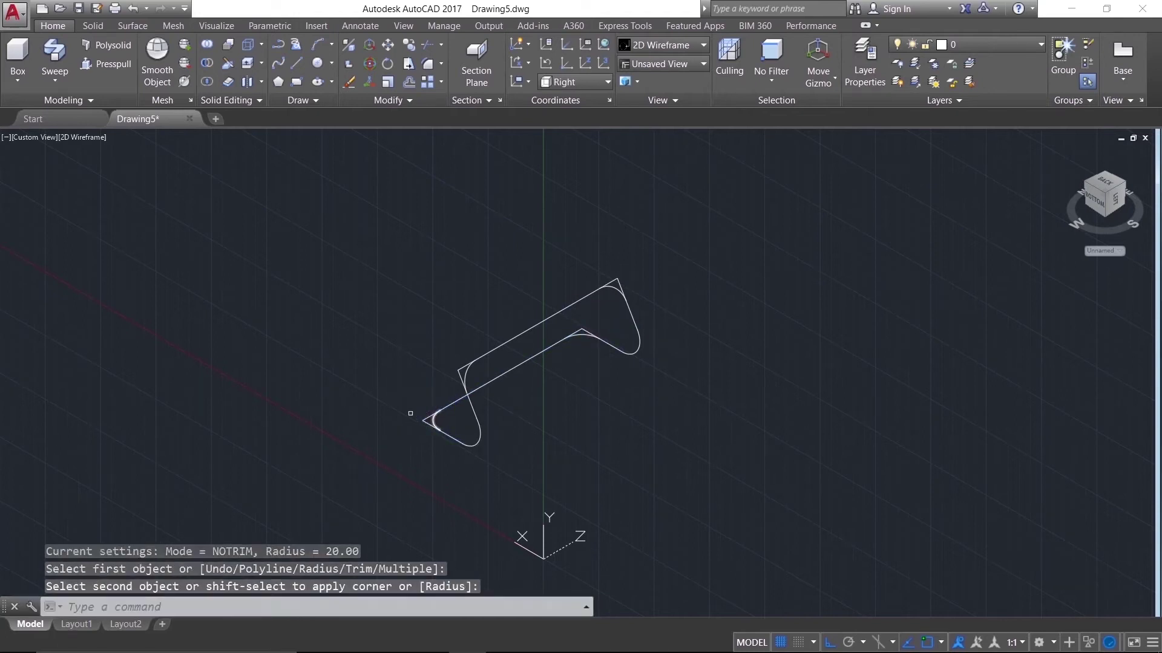
{"action": "key", "text": "Return"}
{"action": "key", "text": "Escape"}
- Abandon a trim and break the lower line at the first fillet's tangent point
{"action": "type", "text": "tr"}
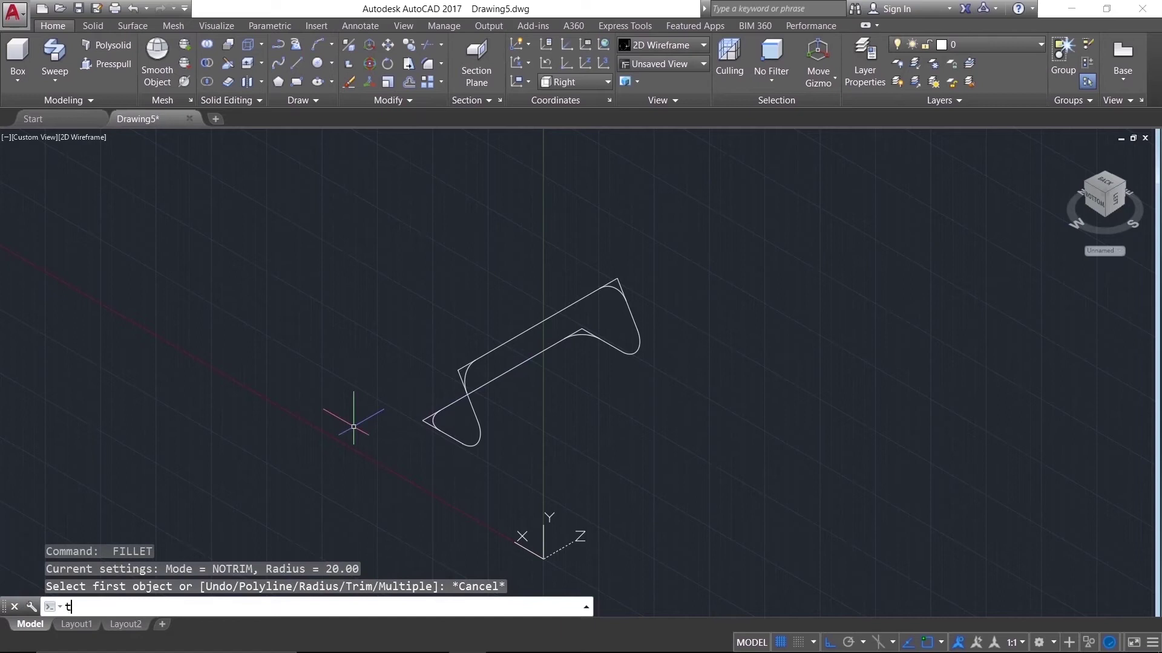
{"action": "key", "text": "Return"}
{"action": "key", "text": "Return"}
{"action": "scroll", "coordinate": [428, 438], "scroll_direction": "up", "scroll_amount": 2}
{"action": "scroll", "coordinate": [427, 430], "scroll_direction": "up", "scroll_amount": 5}
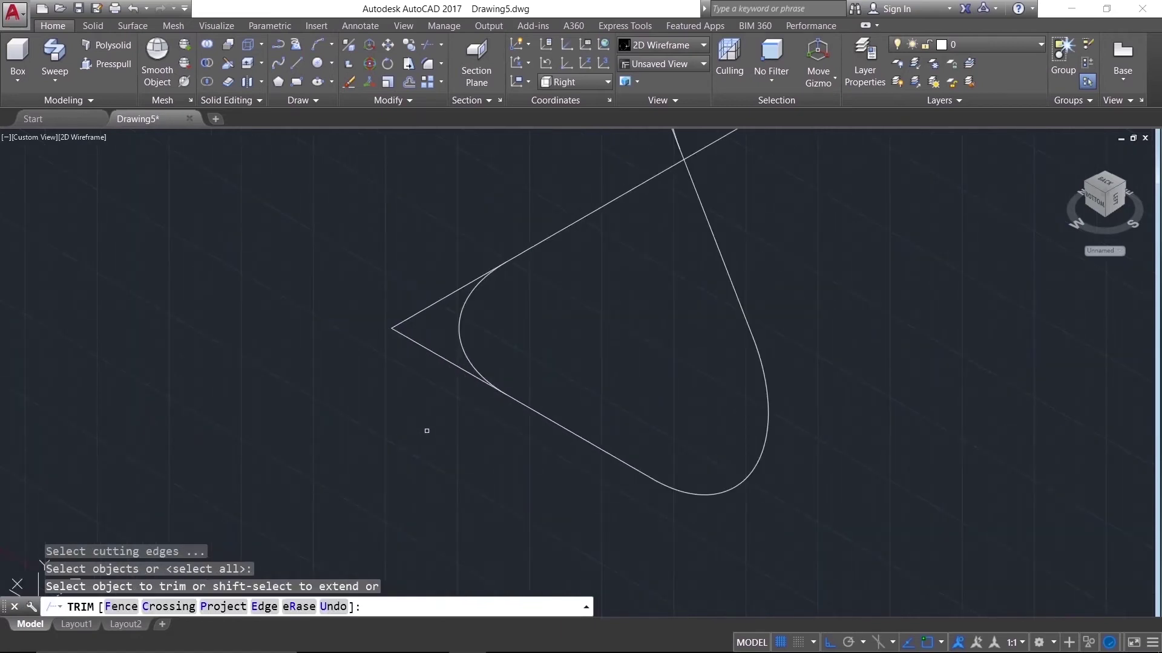
{"action": "key", "text": "Escape"}
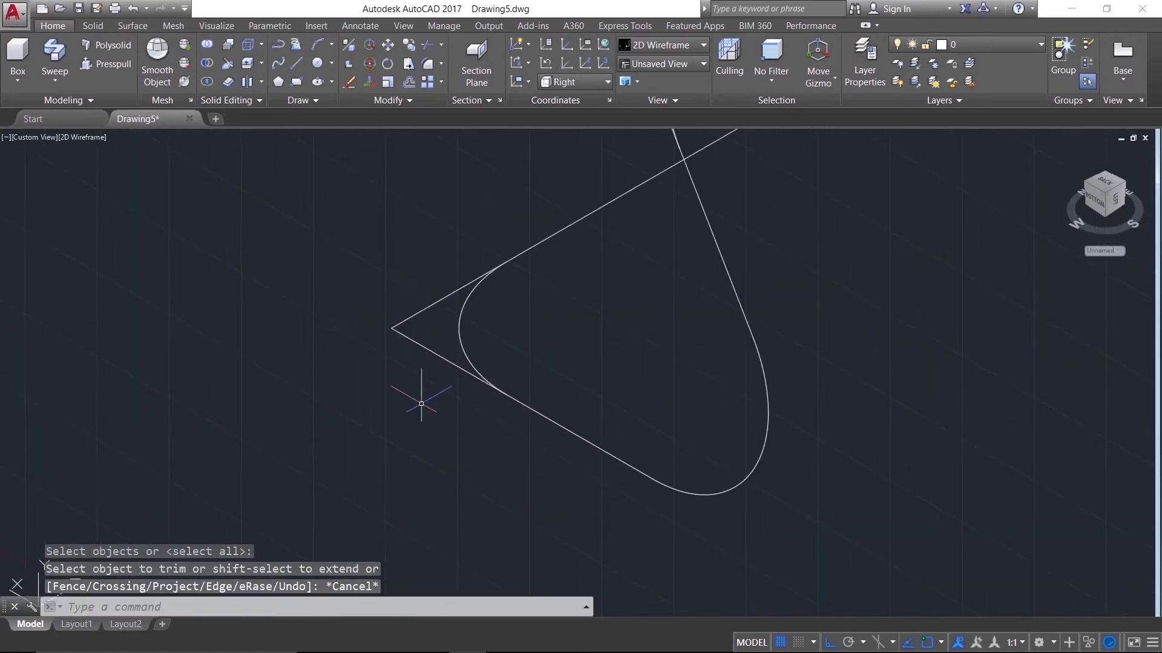
{"action": "type", "text": "b"}
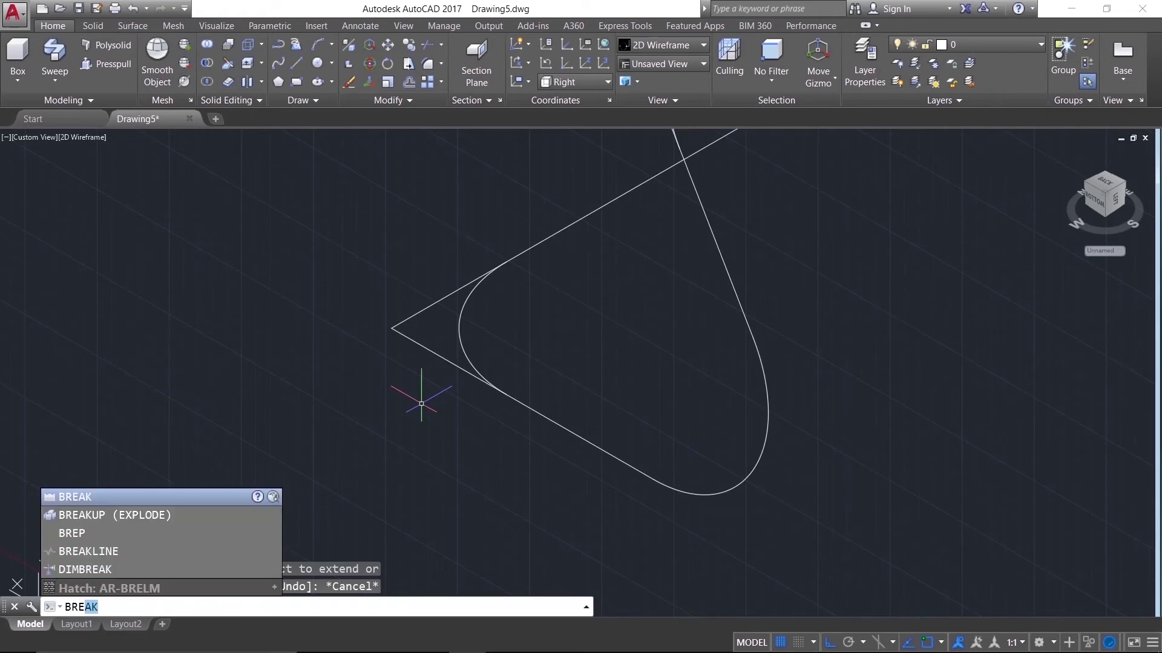
{"action": "key", "text": "Return"}
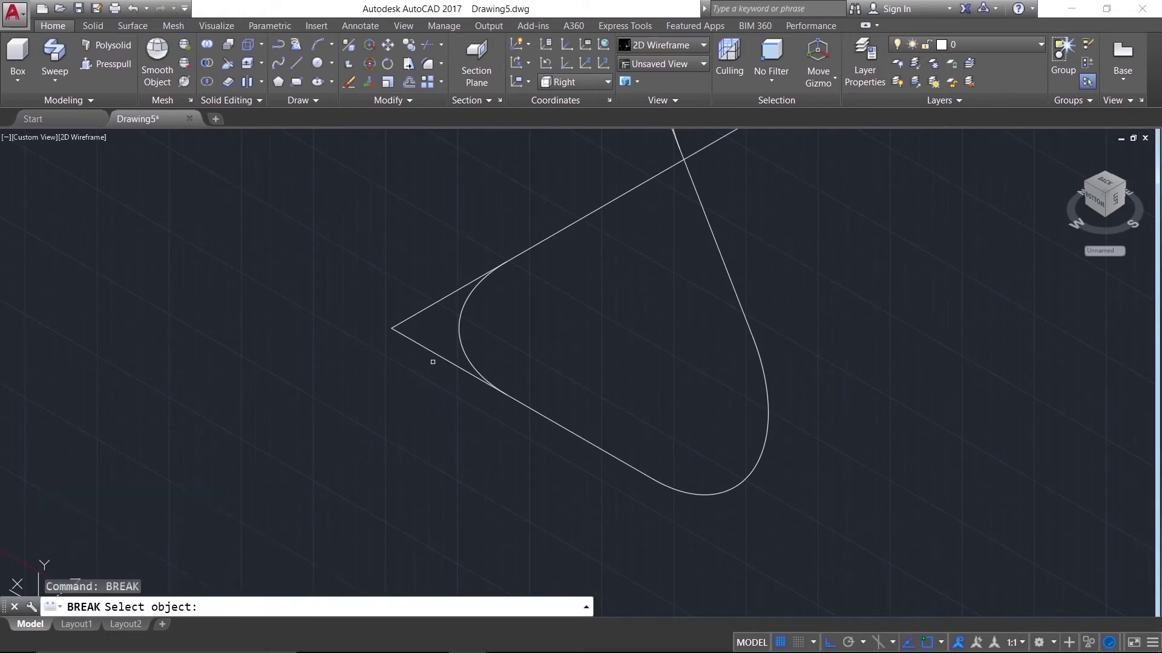
{"action": "left_click", "coordinate": [433, 362]}
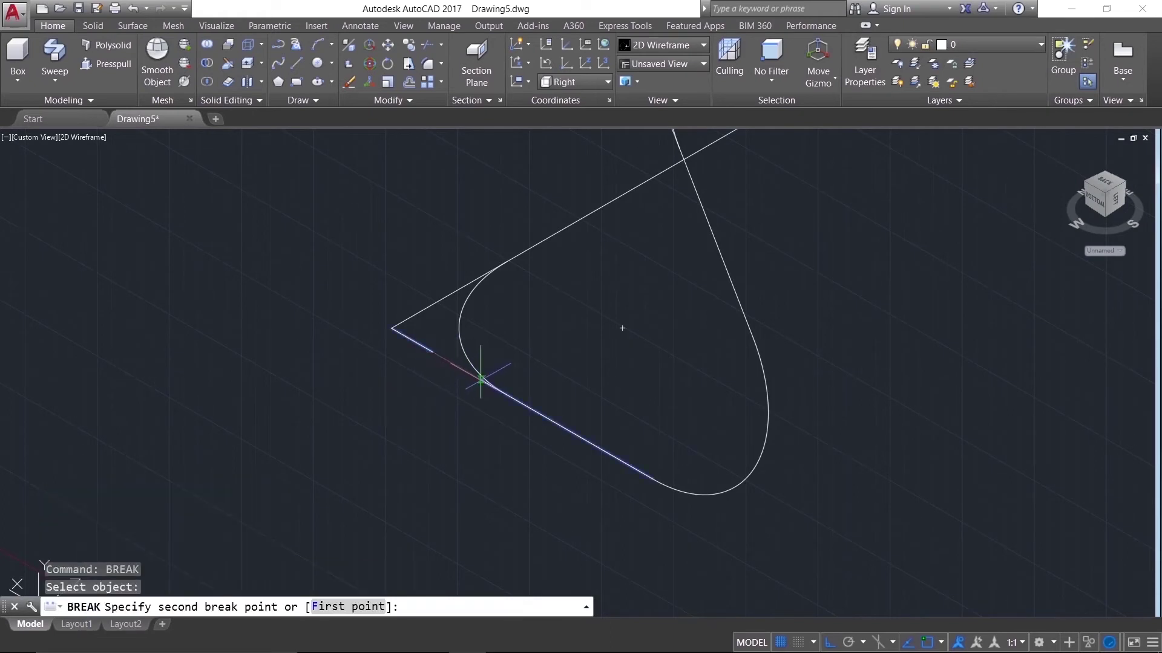
{"action": "left_click", "coordinate": [501, 394]}
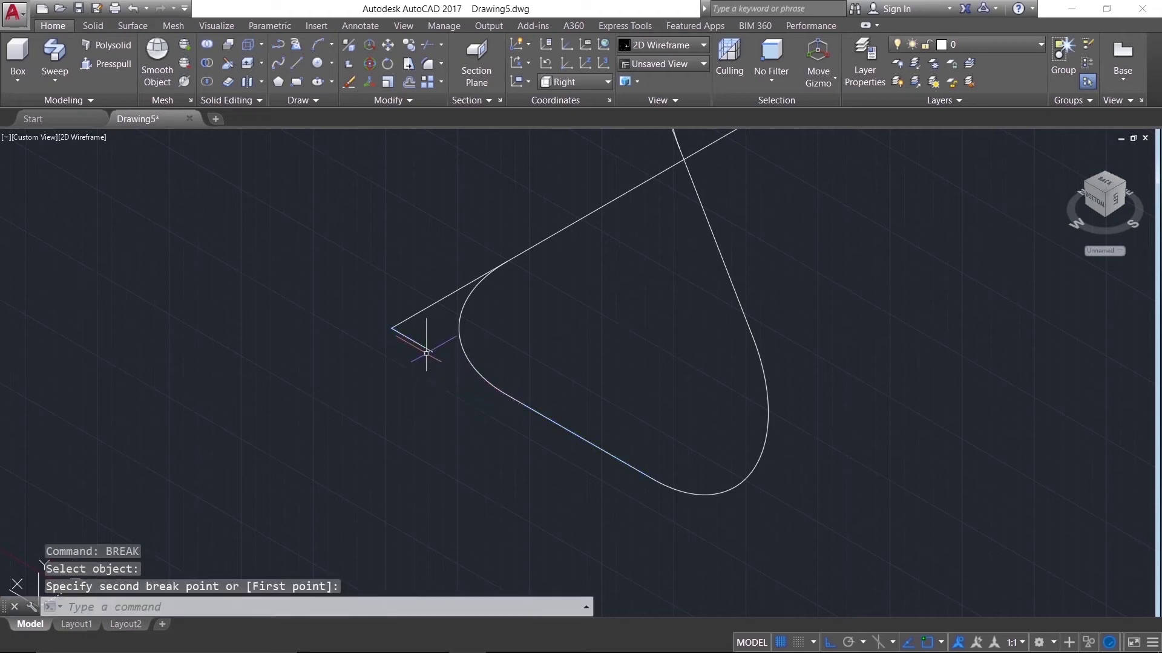
- Break the upper line at its tangent point and delete the two leftover corner stubs
{"action": "key", "text": "Return"}
{"action": "left_click", "coordinate": [433, 304]}
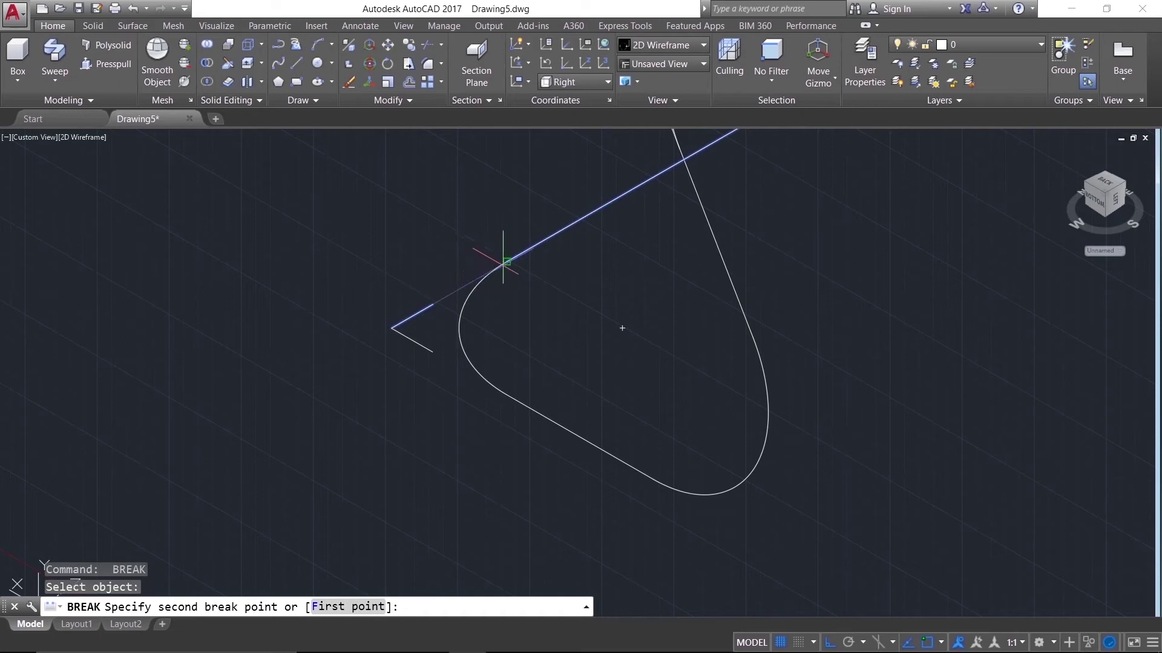
{"action": "left_click", "coordinate": [503, 262]}
{"action": "left_click", "coordinate": [376, 293]}
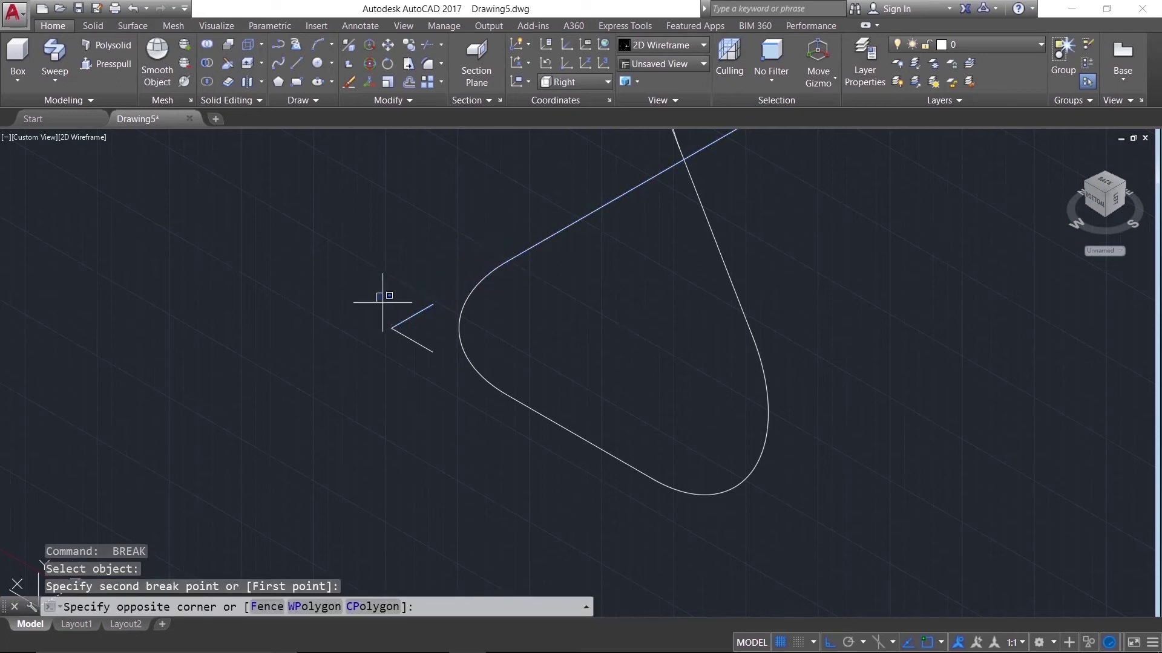
{"action": "left_click", "coordinate": [435, 365]}
{"action": "key", "text": "Delete"}
{"action": "scroll", "coordinate": [443, 367], "scroll_direction": "down", "scroll_amount": 2}
{"action": "scroll", "coordinate": [441, 376], "scroll_direction": "down", "scroll_amount": 1}
{"action": "mouse_move", "coordinate": [467, 363]}
{"action": "middle_mouse_down"}
{"action": "mouse_move", "coordinate": [371, 449]}
{"action": "mouse_move", "coordinate": [172, 374]}
{"action": "middle_mouse_up"}
- Break the steep line at the next fillet's tangent point
{"action": "type", "text": "bre"}
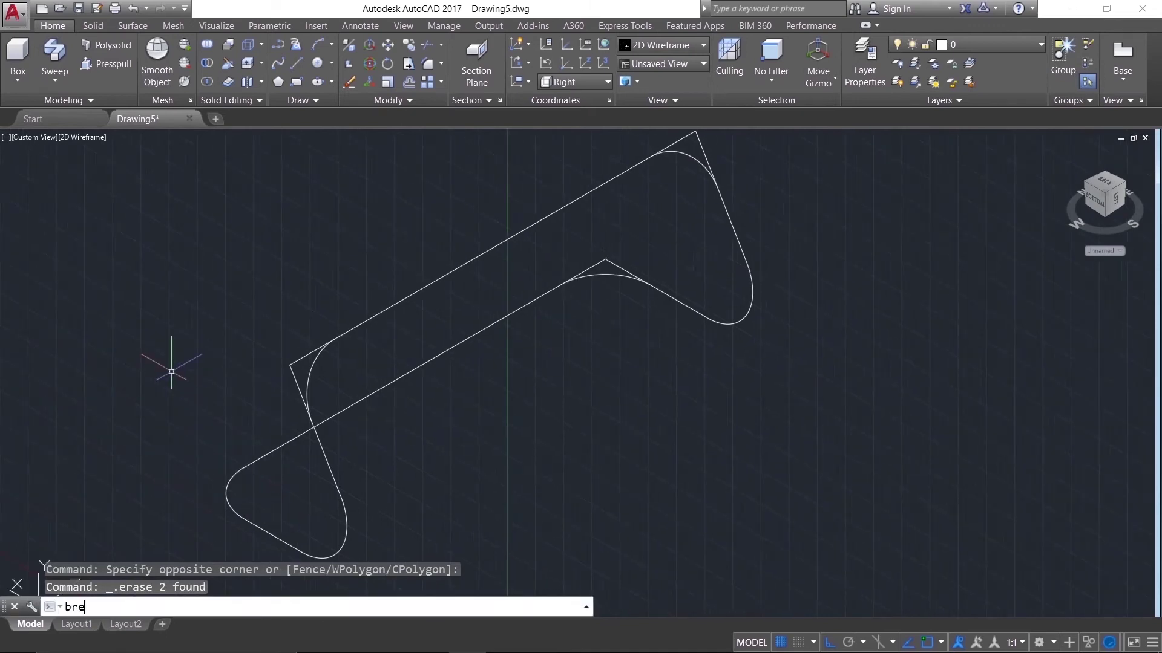
{"action": "key", "text": "Return"}
{"action": "scroll", "coordinate": [295, 389], "scroll_direction": "up", "scroll_amount": 2}
{"action": "scroll", "coordinate": [296, 389], "scroll_direction": "up", "scroll_amount": 1}
{"action": "left_click", "coordinate": [313, 394]}
{"action": "middle_click_drag", "start_coordinate": [314, 401], "coordinate": [252, 251]}
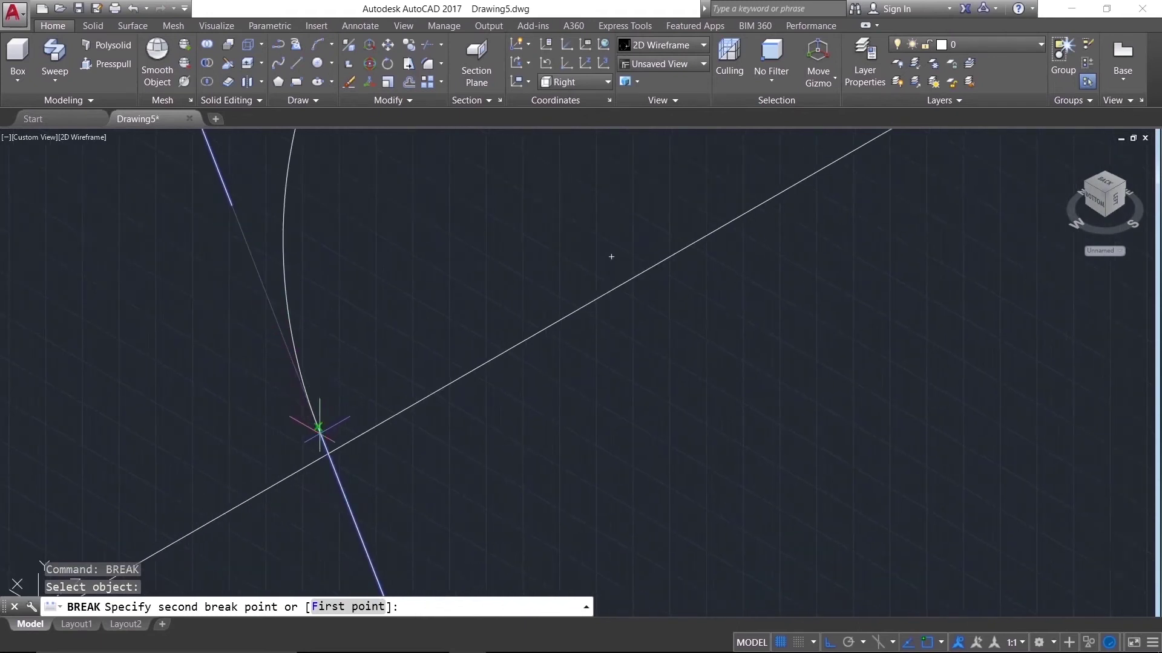
{"action": "left_click", "coordinate": [317, 427]}
{"action": "scroll", "coordinate": [215, 407], "scroll_direction": "up", "scroll_amount": 2}
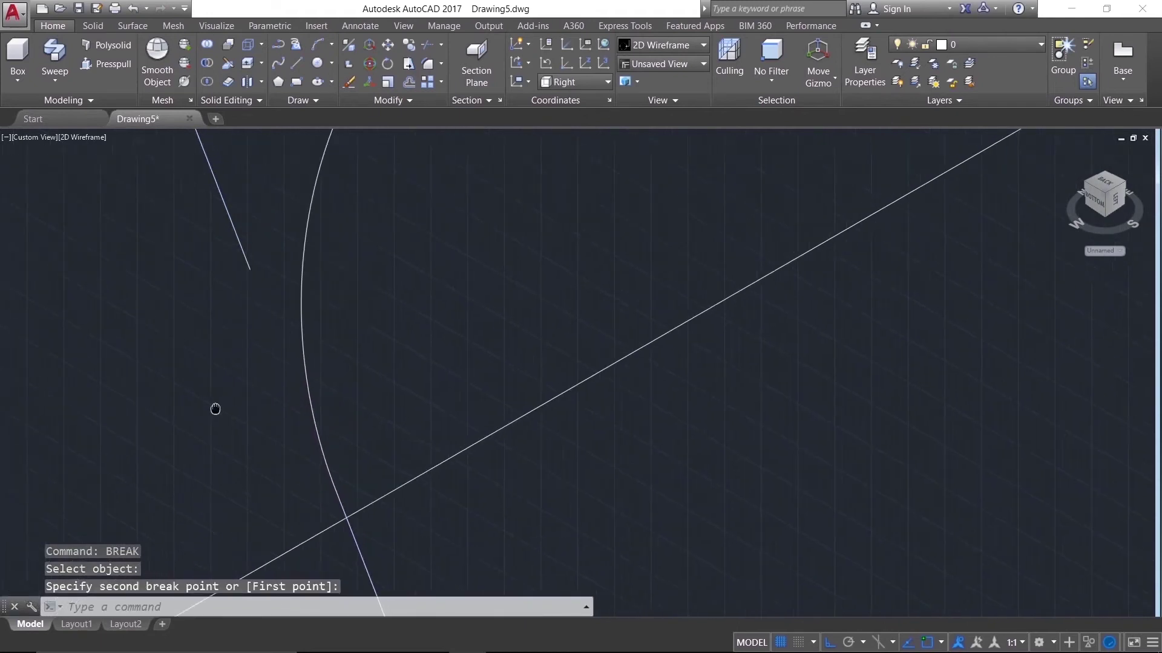
{"action": "middle_click_drag", "start_coordinate": [286, 241], "coordinate": [302, 362]}
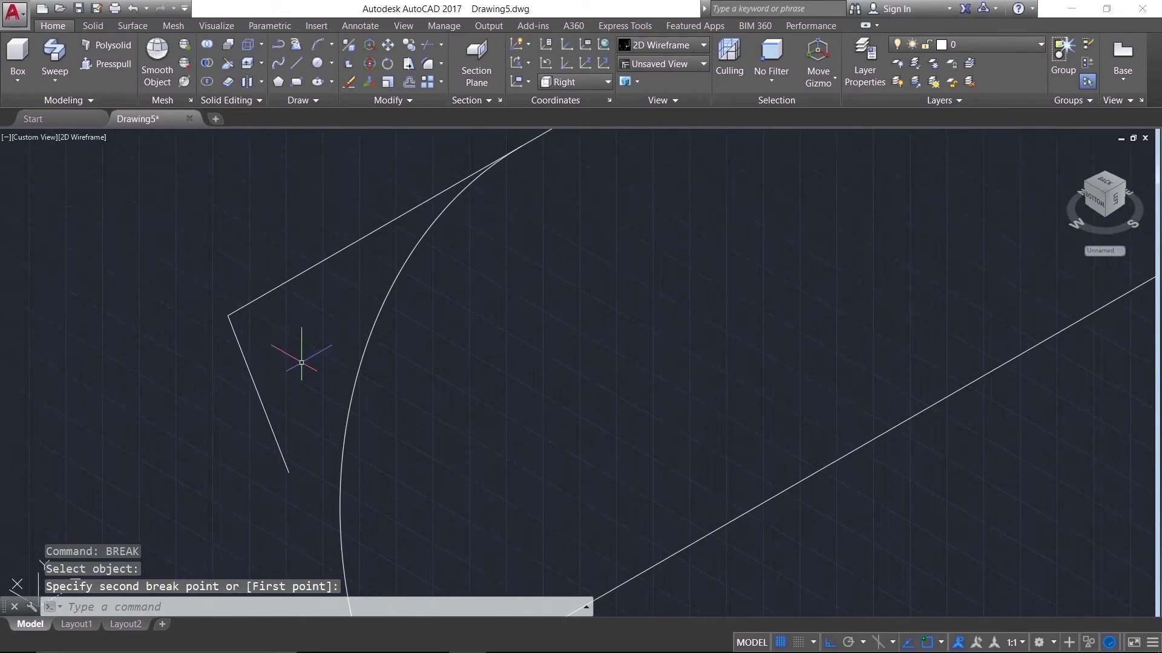
- Break the upper line at its tangent point and window-select the small leftover corner stub
{"action": "key", "text": "Return"}
{"action": "left_click", "coordinate": [337, 252]}
{"action": "middle_click_drag", "start_coordinate": [417, 213], "coordinate": [366, 320]}
{"action": "scroll", "coordinate": [306, 332], "scroll_direction": "up", "scroll_amount": 2}
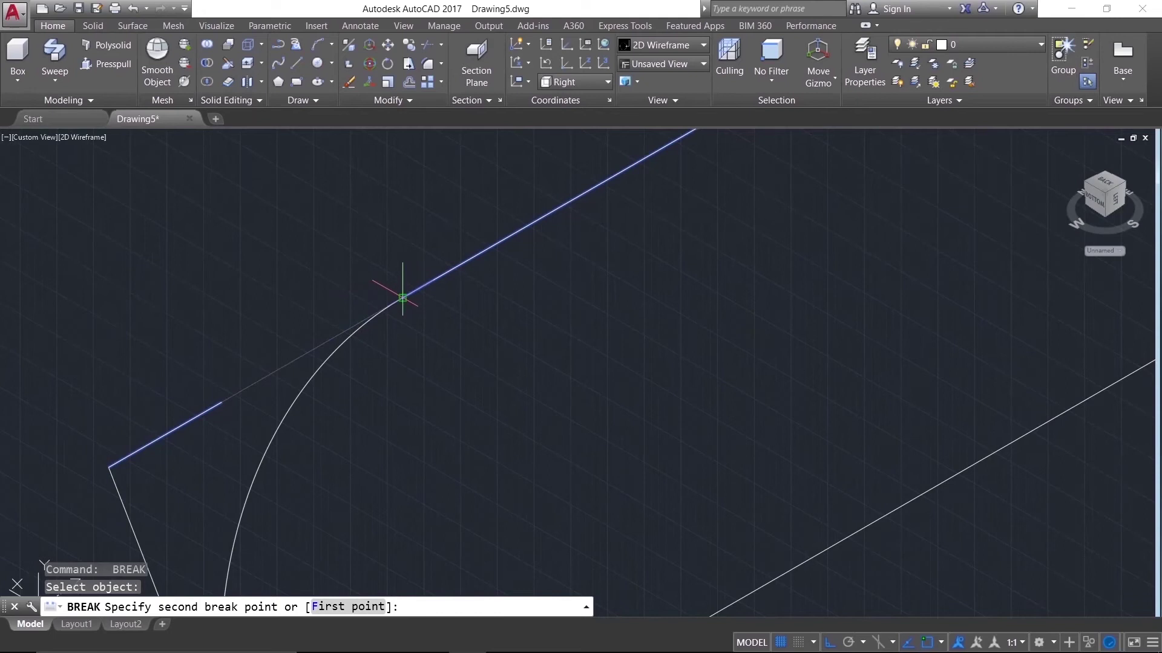
{"action": "left_click", "coordinate": [402, 298]}
{"action": "scroll", "coordinate": [267, 322], "scroll_direction": "down", "scroll_amount": 2}
{"action": "middle_click_drag", "start_coordinate": [267, 322], "coordinate": [306, 265]}
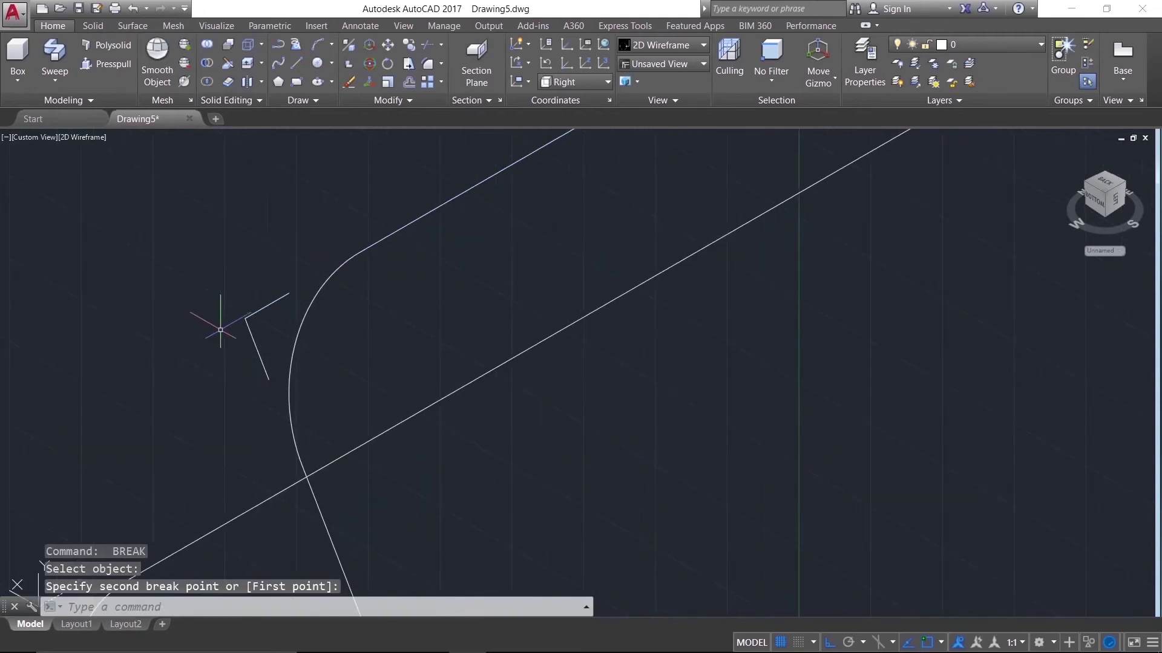
{"action": "left_click", "coordinate": [216, 289]}
{"action": "left_click", "coordinate": [319, 420]}
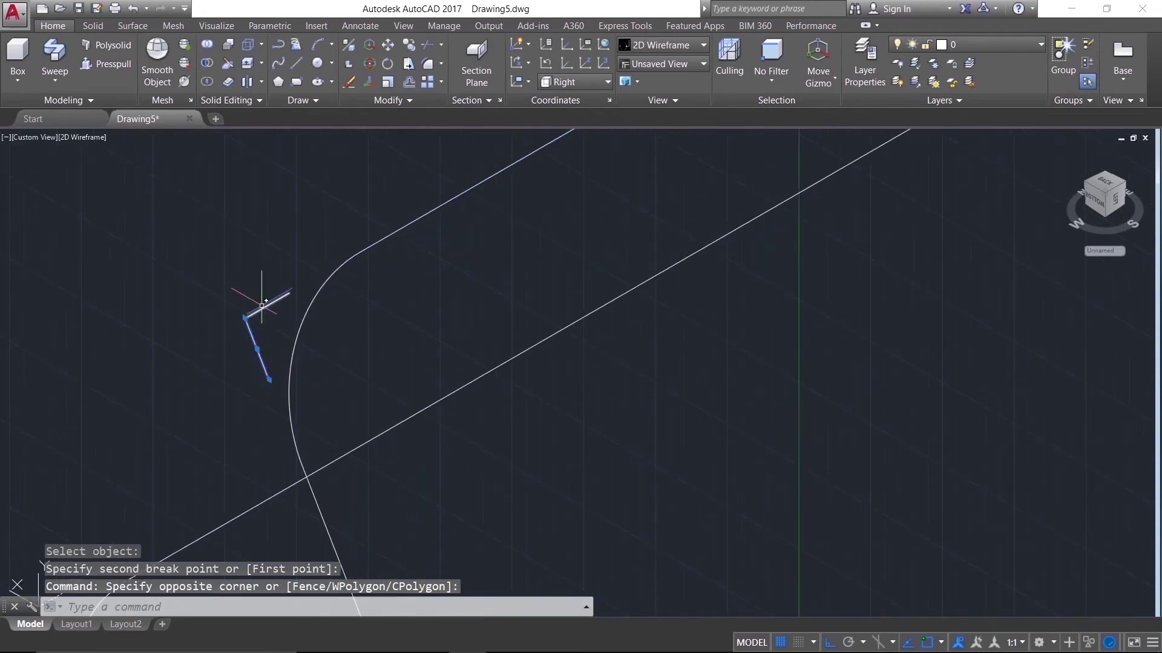
- Delete the leftover corner stub and bring the next filleted corner into view
{"action": "key", "text": "Delete"}
{"action": "scroll", "coordinate": [389, 363], "scroll_direction": "down", "scroll_amount": 3}
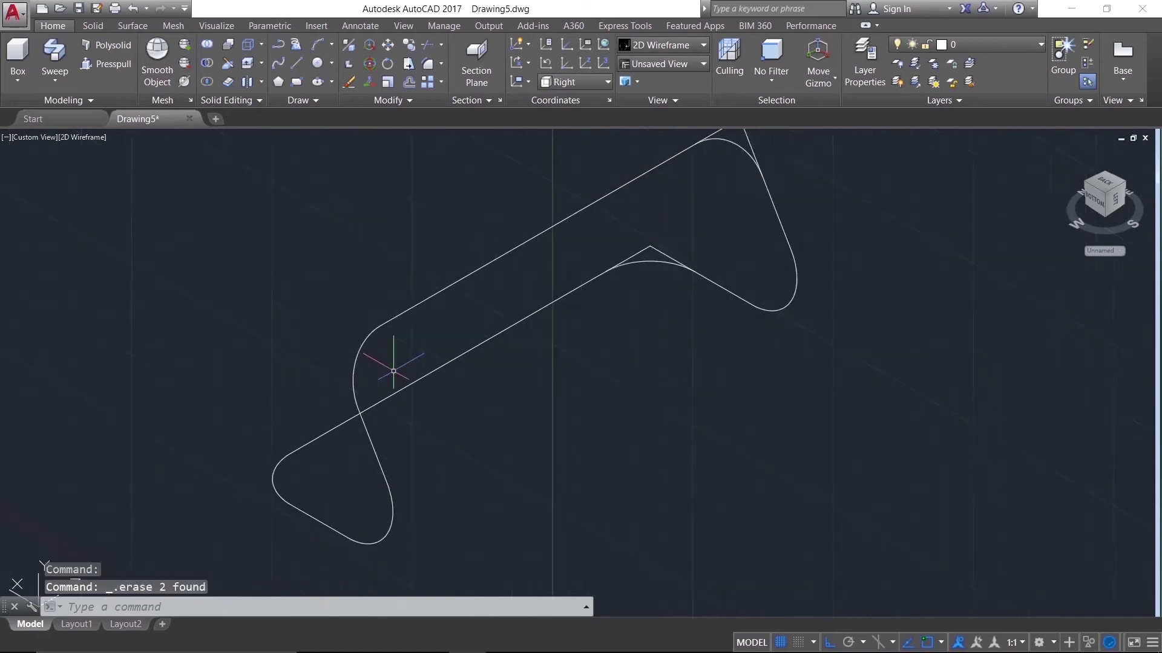
{"action": "middle_click_drag", "start_coordinate": [415, 358], "coordinate": [293, 381]}
{"action": "scroll", "coordinate": [293, 381], "scroll_direction": "up", "scroll_amount": 3}
{"action": "scroll", "coordinate": [393, 316], "scroll_direction": "up", "scroll_amount": 3}
{"action": "scroll", "coordinate": [393, 316], "scroll_direction": "down", "scroll_amount": 1}
- Break the right and left lines at the fillet's tangent points and erase the leftover diagonal stub
{"action": "type", "text": "br"}
{"action": "key", "text": "Return"}
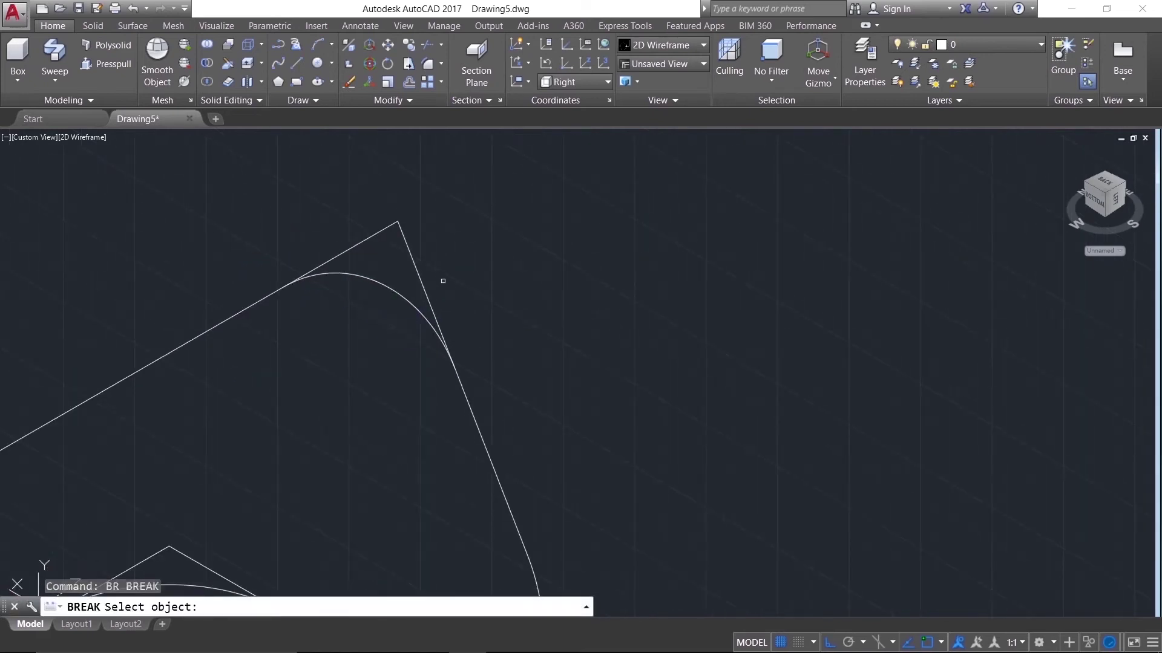
{"action": "left_click", "coordinate": [419, 272]}
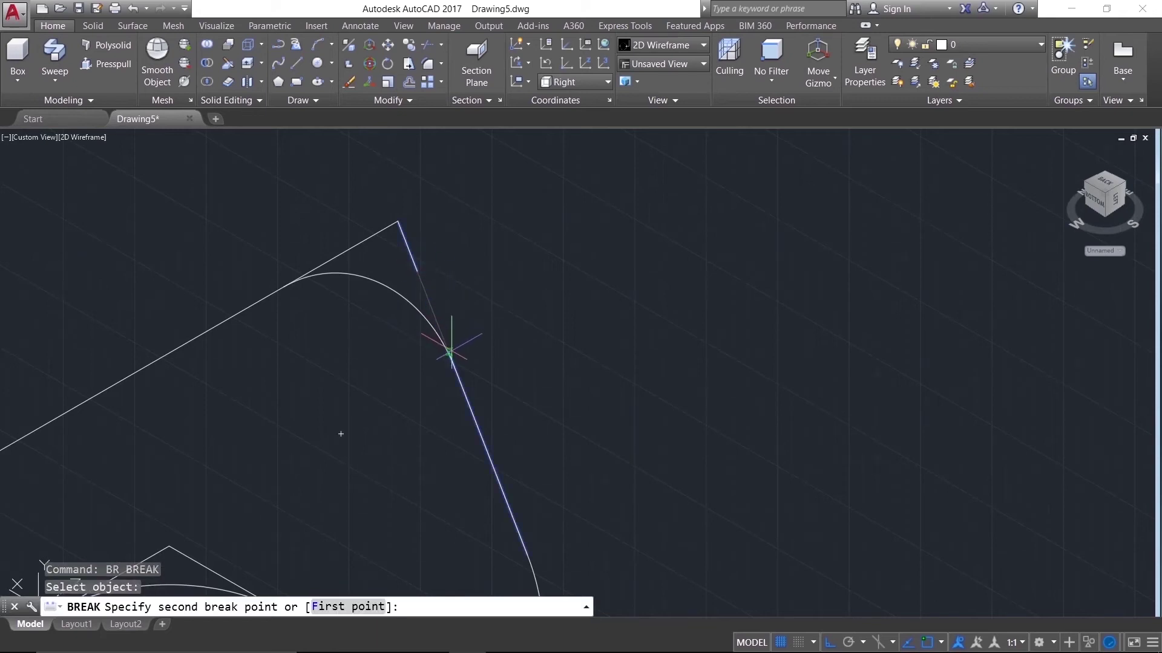
{"action": "left_click", "coordinate": [453, 361]}
{"action": "key", "text": "Return"}
{"action": "left_click", "coordinate": [291, 280]}
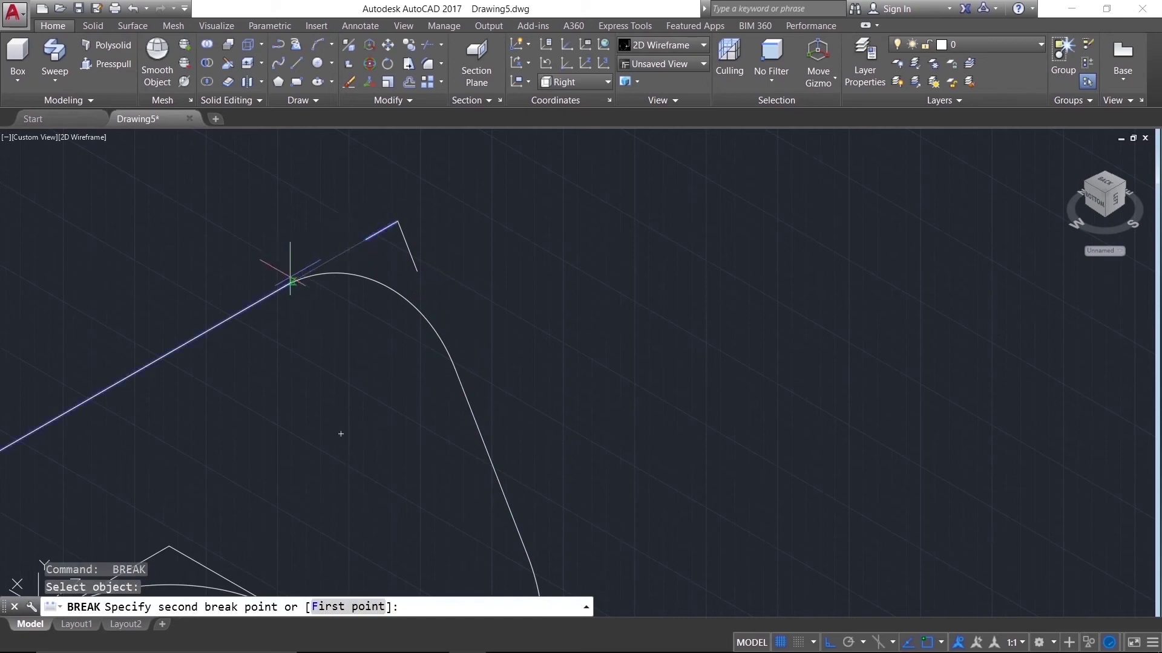
{"action": "left_click", "coordinate": [366, 263]}
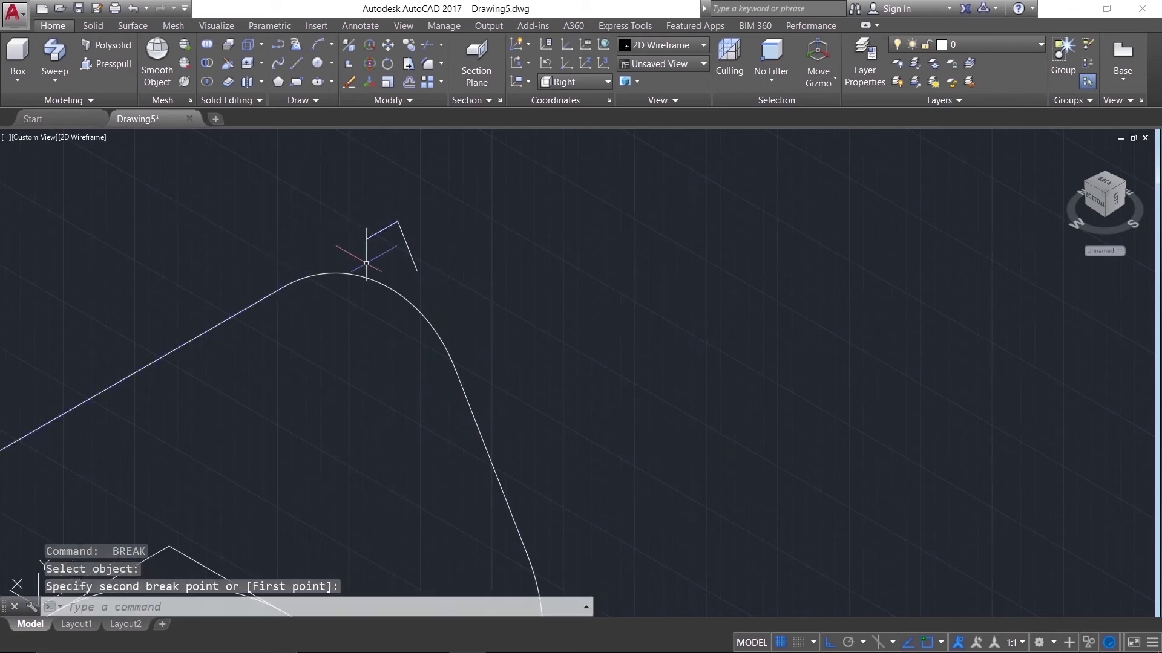
{"action": "left_click", "coordinate": [444, 287]}
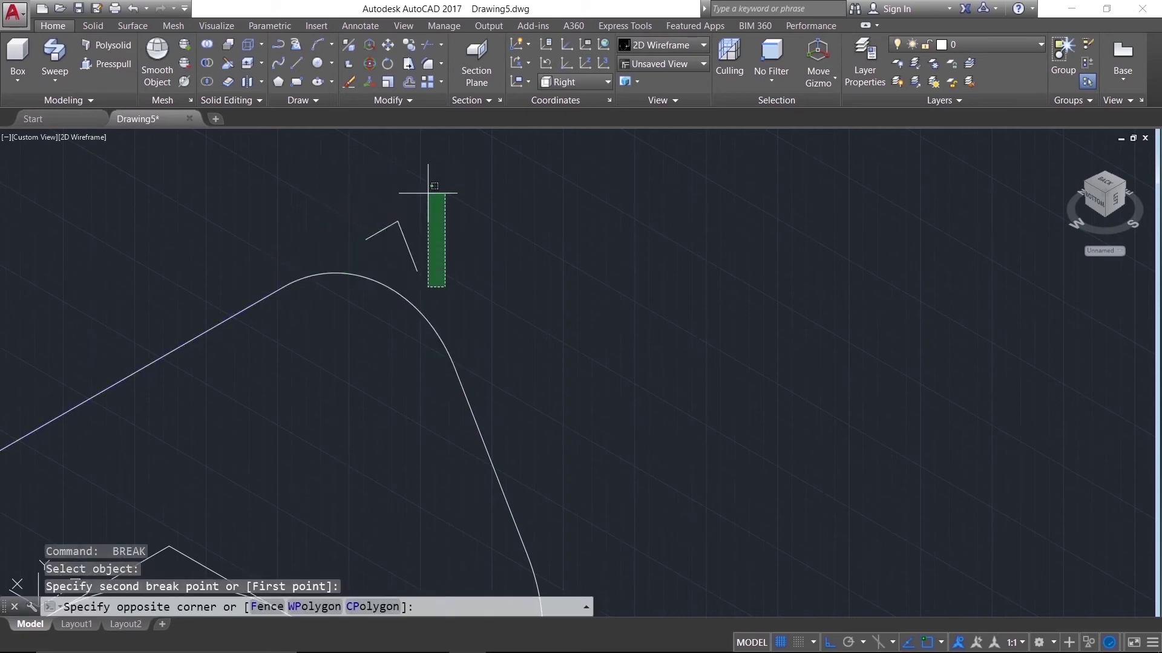
{"action": "left_click", "coordinate": [398, 152]}
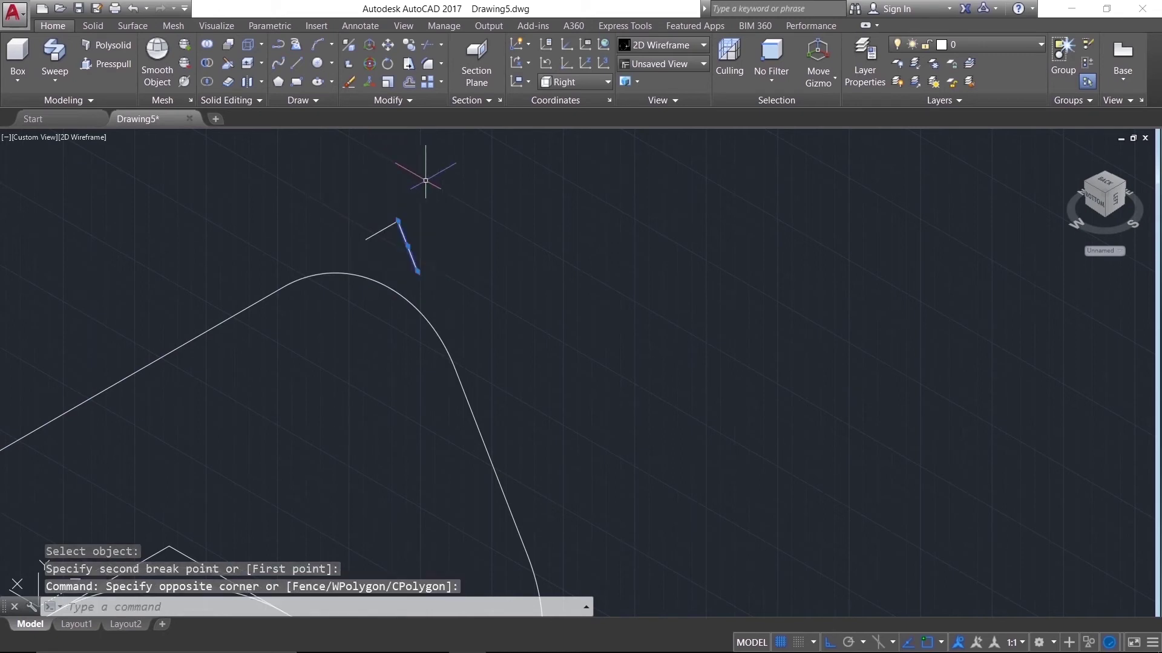
{"action": "key", "text": "Delete"}
- Zoom to the notched inner bend and begin a break on its straight line, then cancel
{"action": "scroll", "coordinate": [357, 406], "scroll_direction": "down", "scroll_amount": 4}
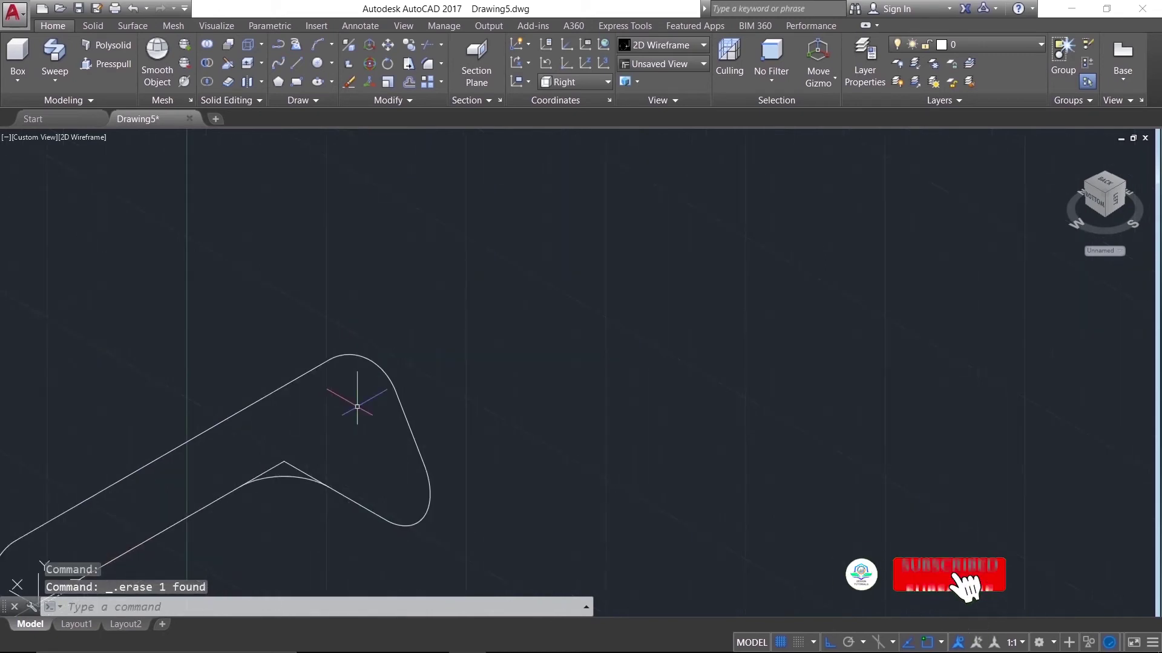
{"action": "scroll", "coordinate": [357, 406], "scroll_direction": "up", "scroll_amount": 2}
{"action": "middle_click_drag", "start_coordinate": [423, 339], "coordinate": [552, 228]}
{"action": "scroll", "coordinate": [401, 345], "scroll_direction": "up", "scroll_amount": 2}
{"action": "scroll", "coordinate": [410, 359], "scroll_direction": "up", "scroll_amount": 2}
{"action": "scroll", "coordinate": [409, 359], "scroll_direction": "up", "scroll_amount": 2}
{"action": "type", "text": "br"}
{"action": "key", "text": "Return"}
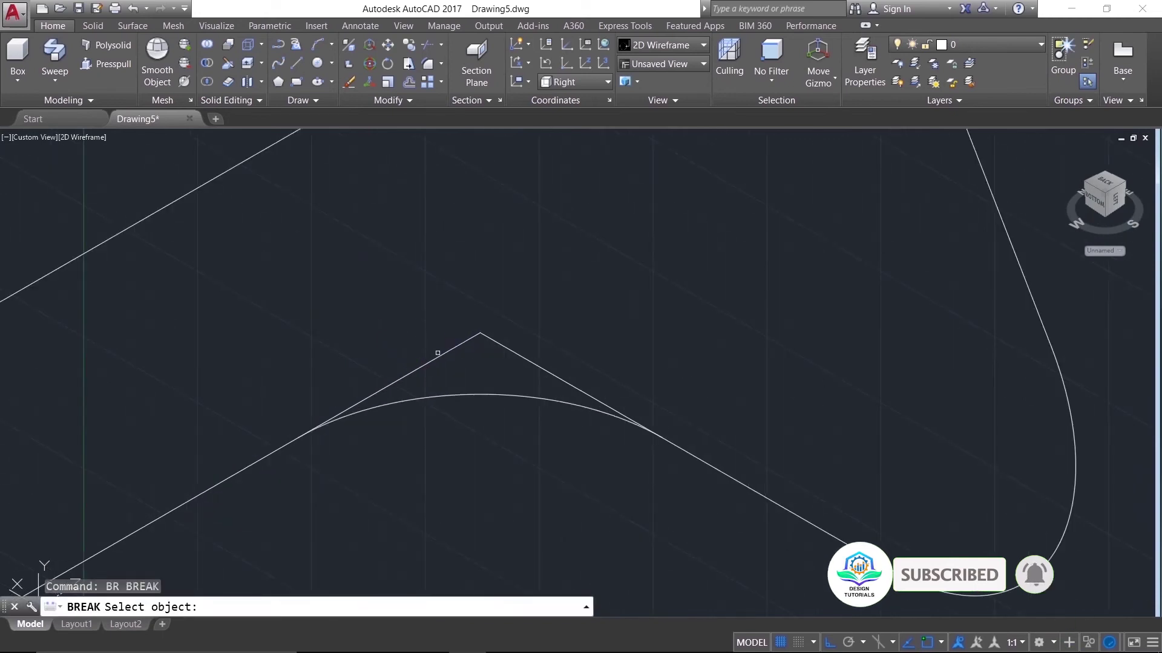
{"action": "left_click", "coordinate": [437, 353]}
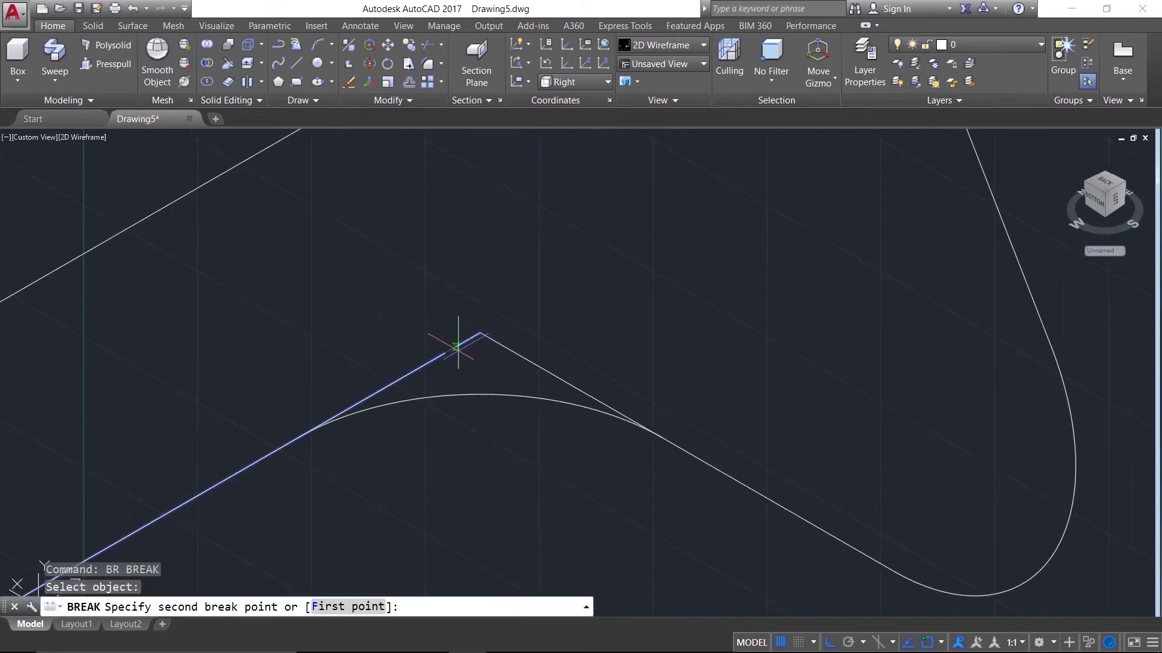
{"action": "key", "text": "Escape"}
{"action": "type", "text": "b"}
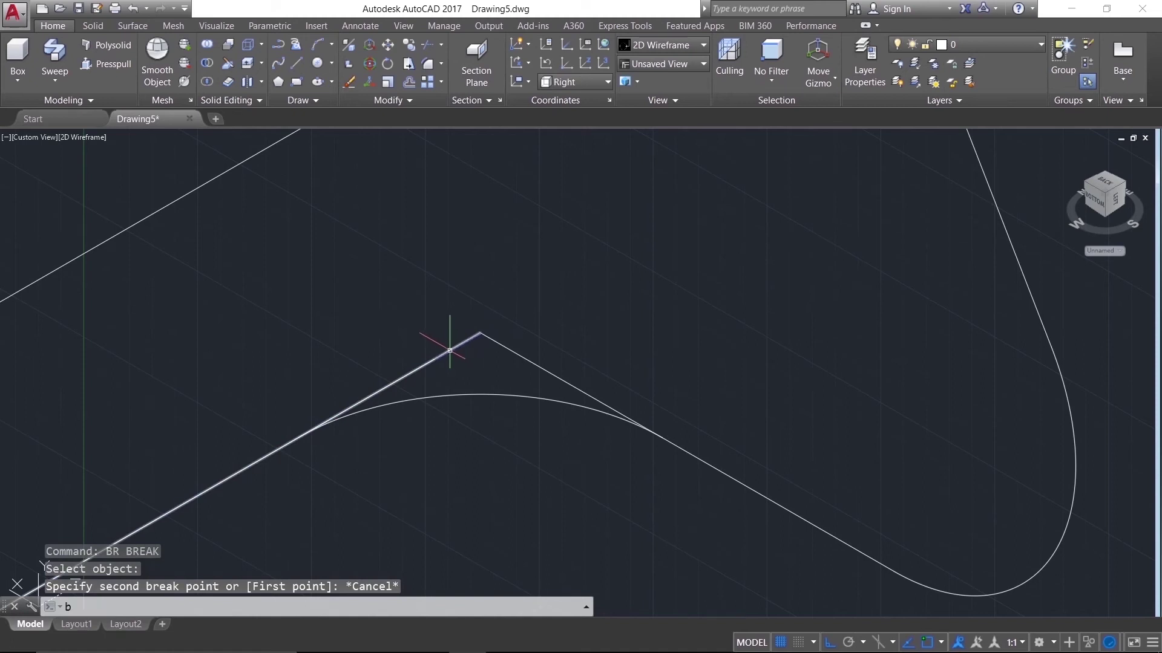
- Break the left and right straight lines at the inner bend back to the arc
{"action": "type", "text": "r"}
{"action": "key", "text": "Return"}
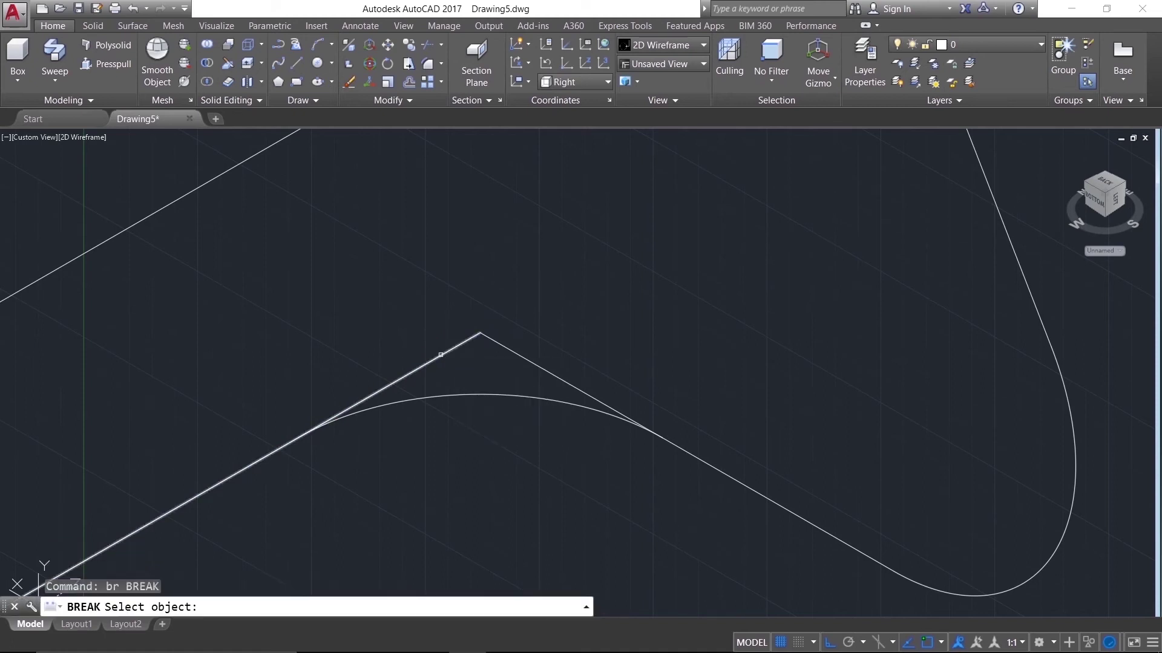
{"action": "left_click", "coordinate": [440, 355]}
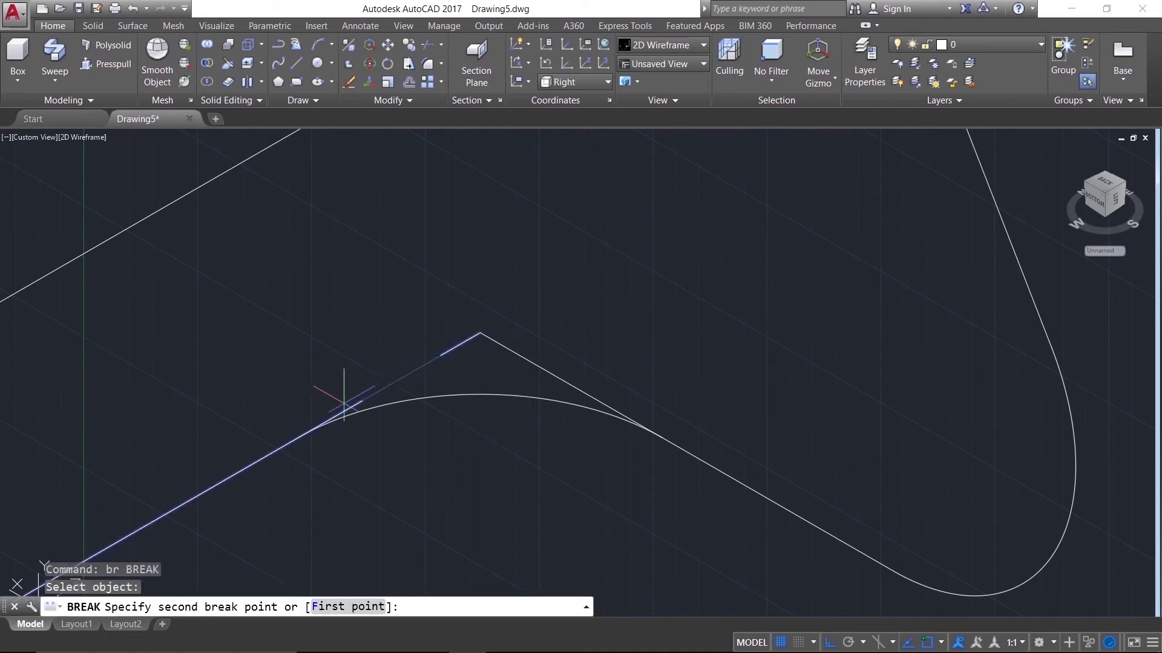
{"action": "left_click", "coordinate": [298, 437]}
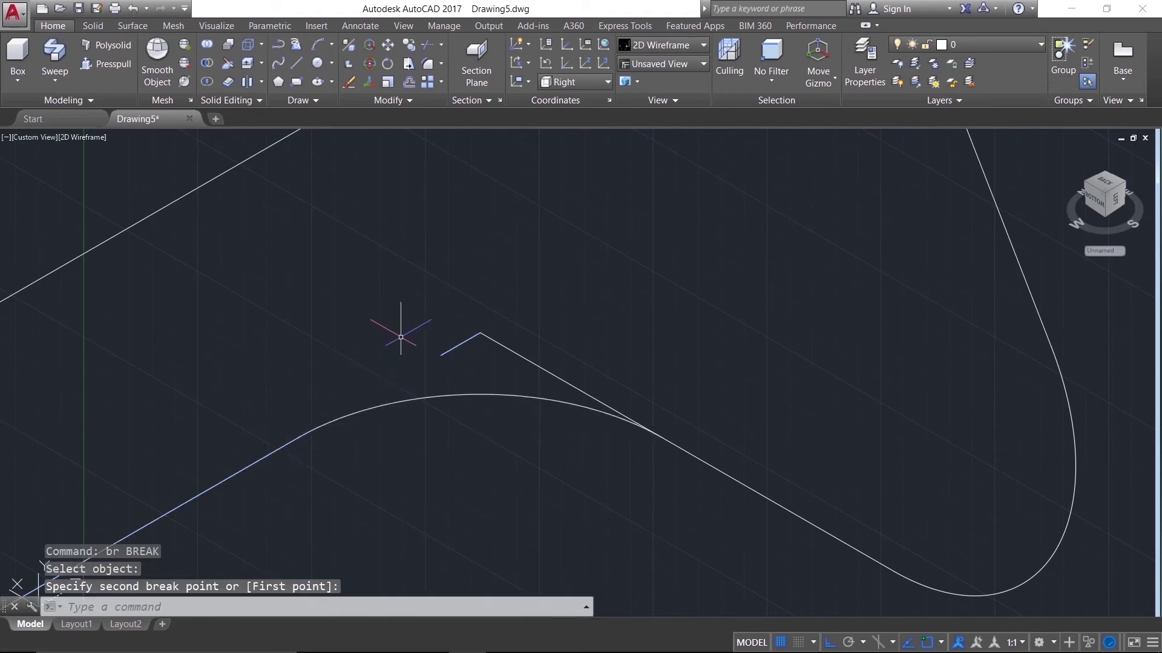
{"action": "key", "text": "Return"}
{"action": "left_click", "coordinate": [527, 361]}
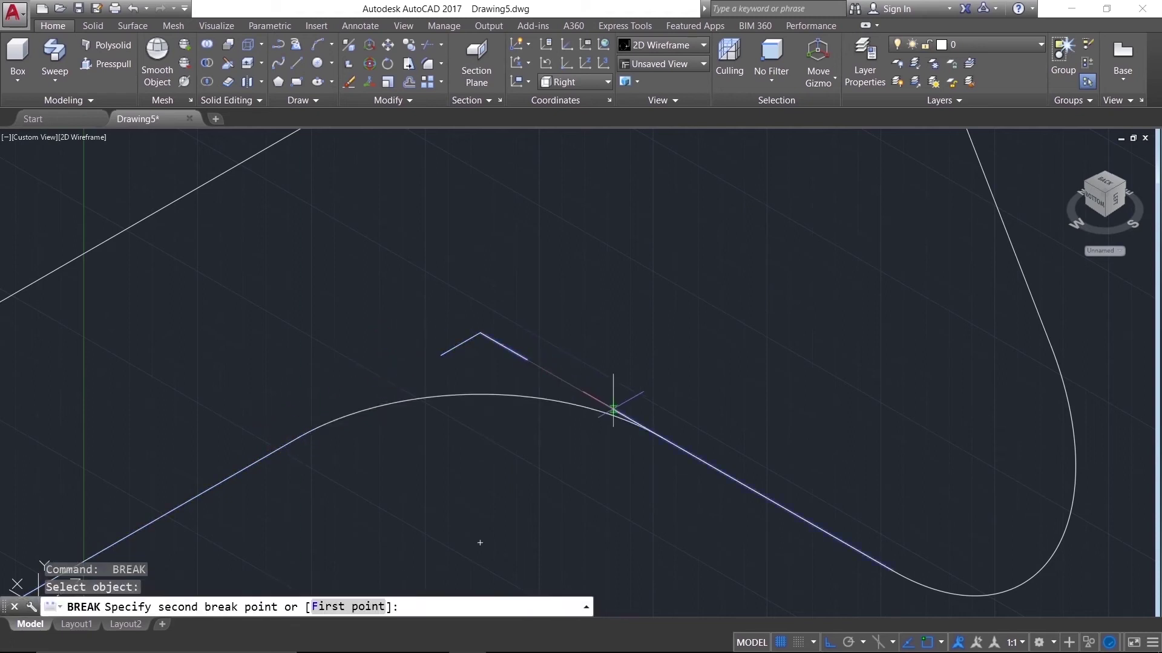
{"action": "left_click", "coordinate": [663, 438]}
- Window-select and delete the two leftover chevron lines at the inner bend
{"action": "left_click", "coordinate": [345, 296]}
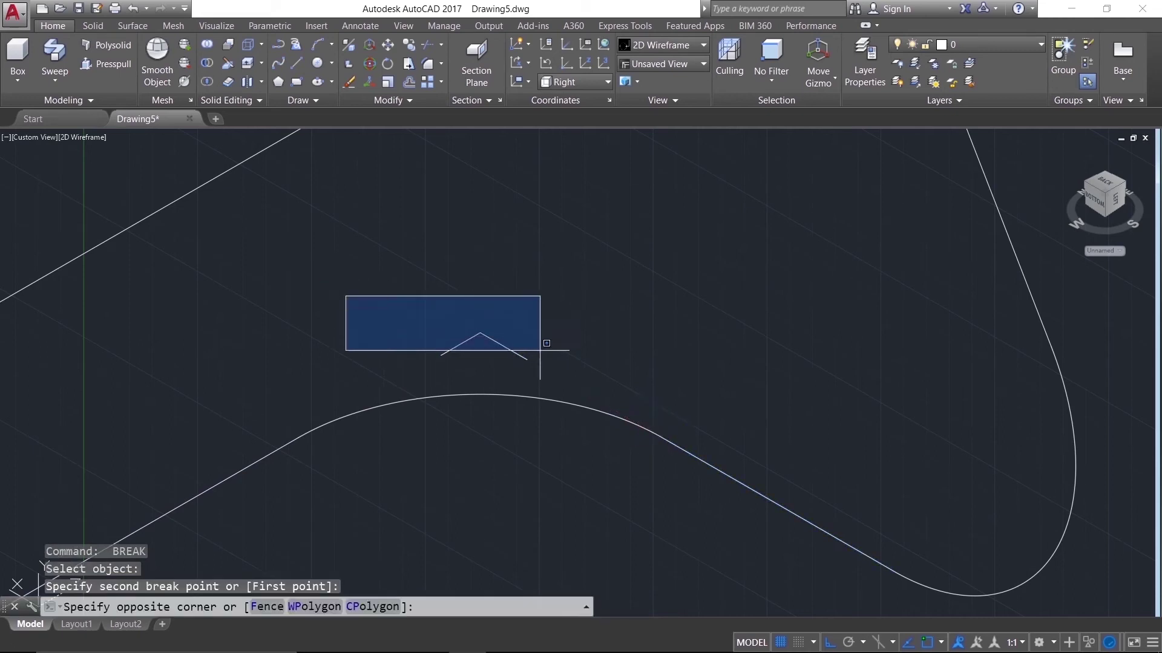
{"action": "left_click", "coordinate": [558, 367]}
{"action": "key", "text": "Delete"}
{"action": "middle_click_drag", "start_coordinate": [557, 359], "coordinate": [568, 420], "text": "shift"}
- Window-select the whole path with JOIN (J) to merge its 12 pieces into one spline
{"action": "type", "text": "j"}
{"action": "key", "text": "Return"}
{"action": "scroll", "coordinate": [506, 430], "scroll_direction": "down", "scroll_amount": 3}
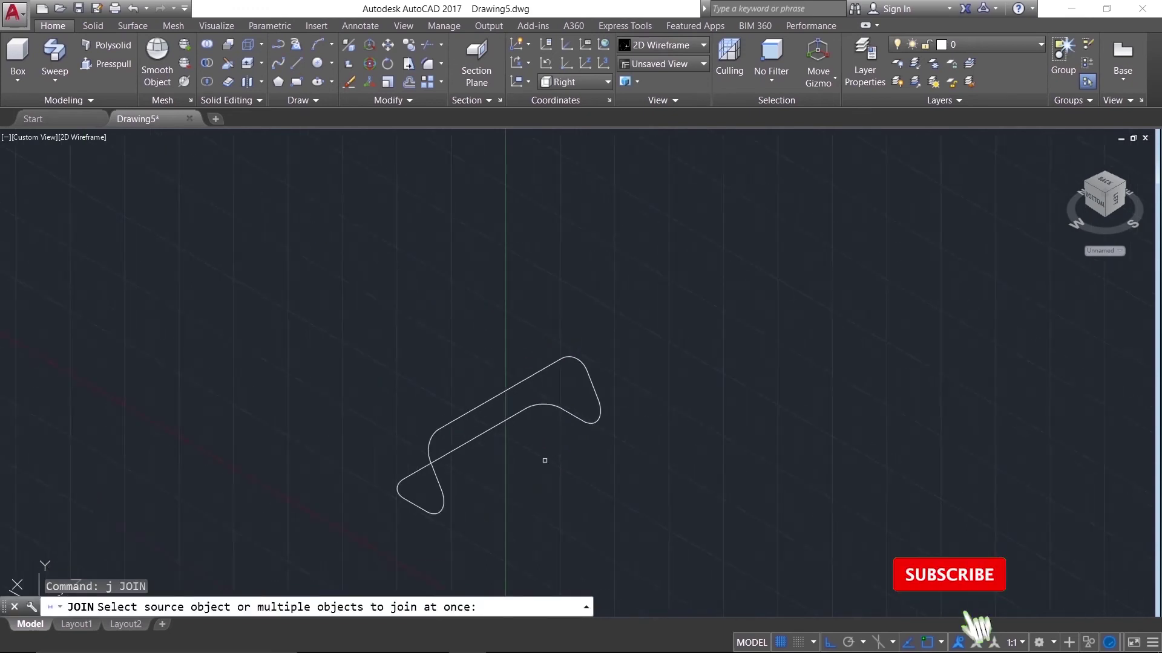
{"action": "left_click", "coordinate": [332, 228]}
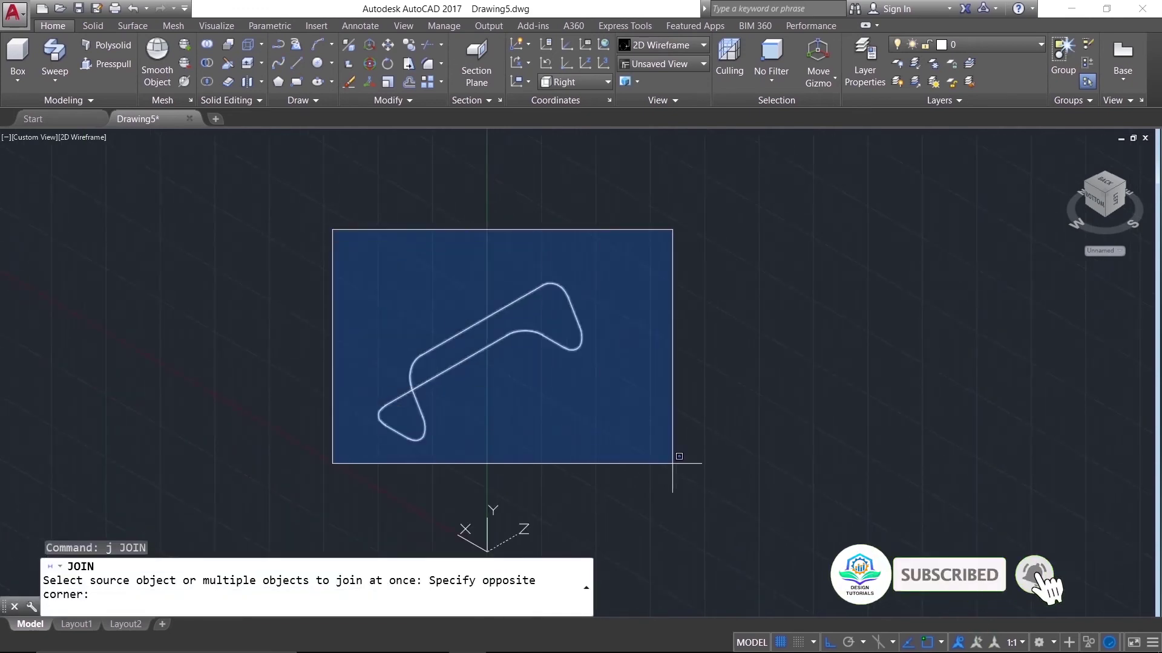
{"action": "left_click", "coordinate": [672, 463]}
{"action": "key", "text": "Return"}
{"action": "scroll", "coordinate": [672, 463], "scroll_direction": "down", "scroll_amount": 3}
{"action": "scroll", "coordinate": [662, 427], "scroll_direction": "down", "scroll_amount": 2}
{"action": "middle_click_drag", "start_coordinate": [700, 414], "coordinate": [350, 488]}
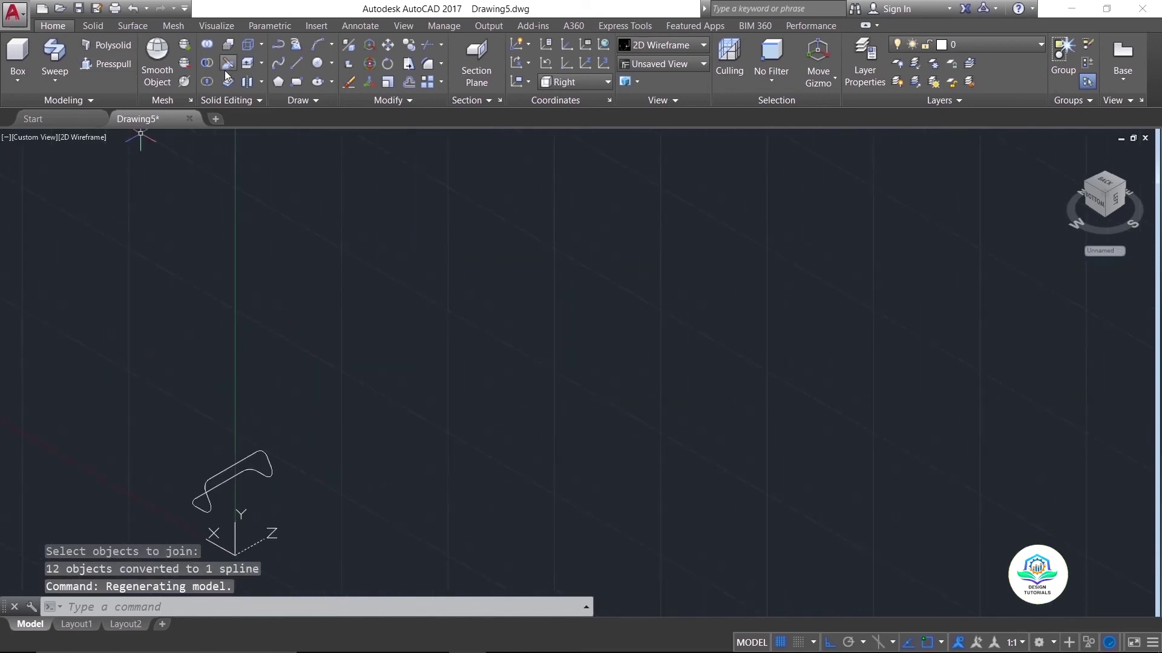
- Draw a circle of diameter 10 using Center, Diameter
{"action": "left_click", "coordinate": [332, 63]}
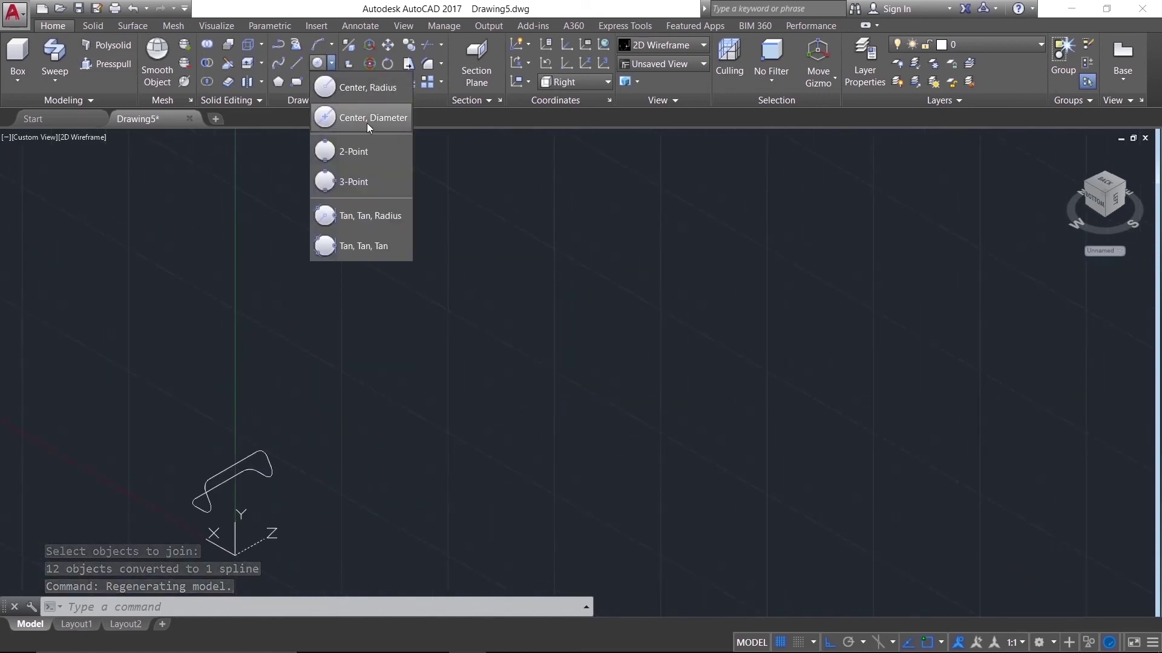
{"action": "left_click", "coordinate": [363, 117]}
{"action": "left_click", "coordinate": [458, 304]}
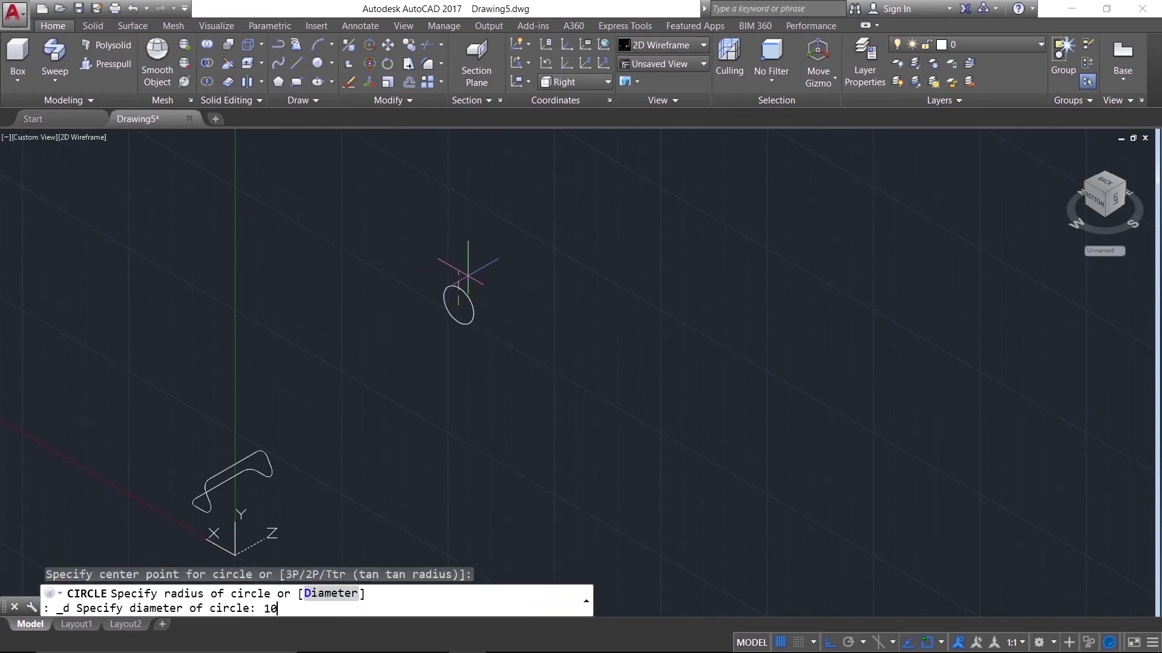
{"action": "key", "text": "Return"}
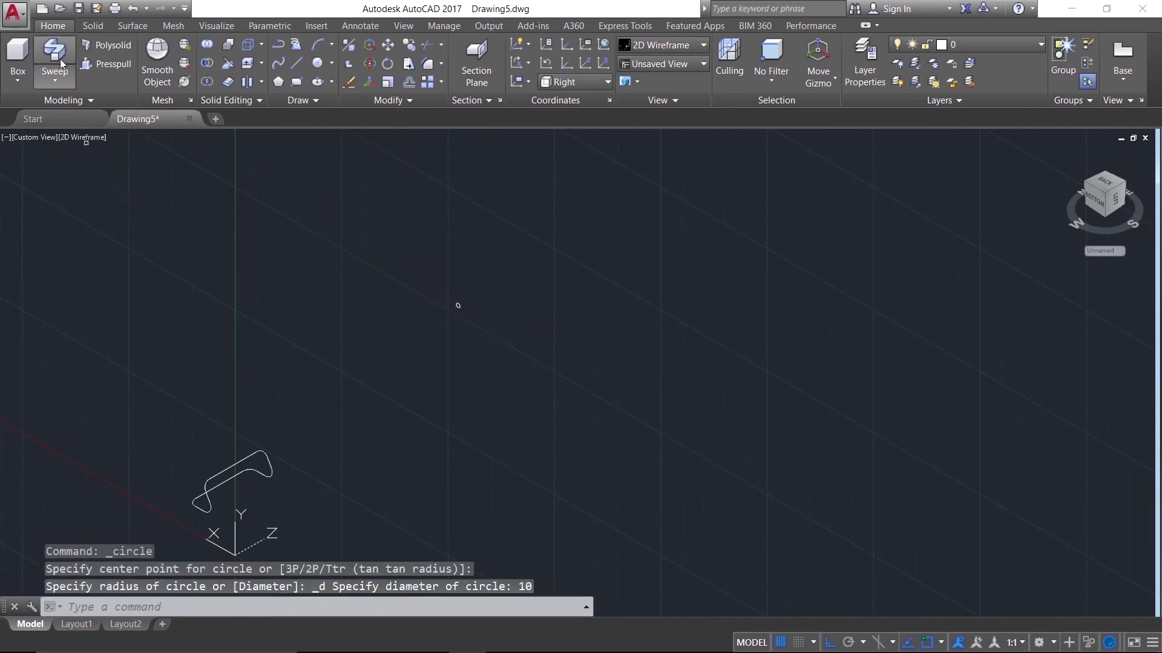
- Sweep the circle along the joined spline path to form the tube
{"action": "left_click", "coordinate": [60, 59]}
{"action": "left_click", "coordinate": [377, 247]}
{"action": "left_click", "coordinate": [546, 365]}
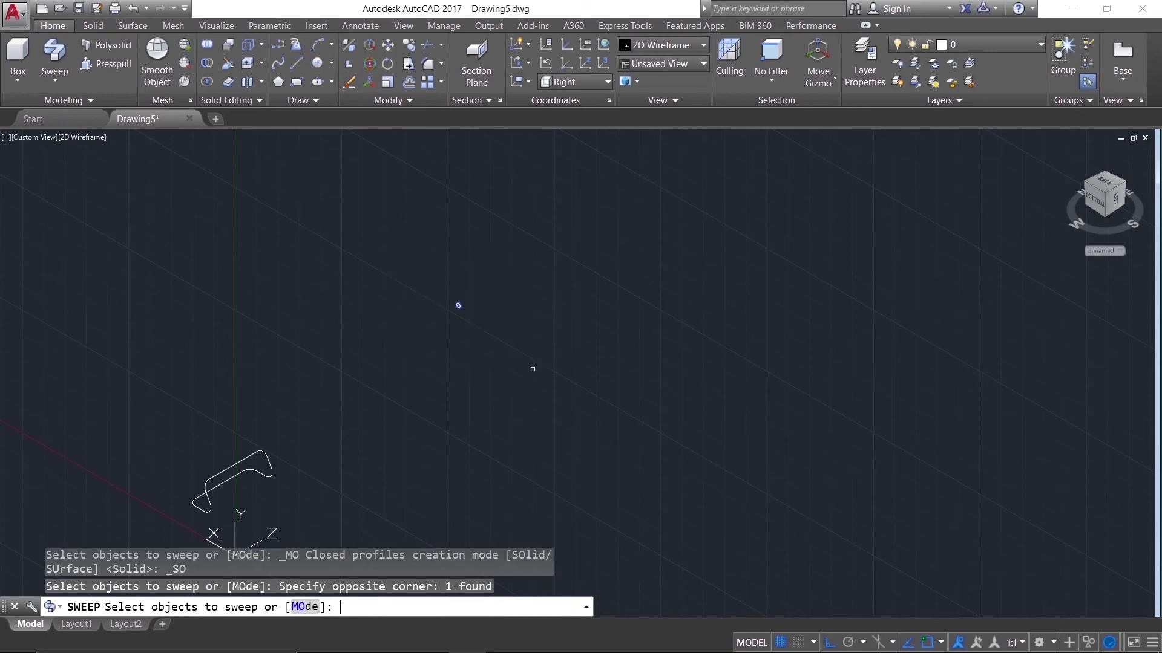
{"action": "key", "text": "Return"}
{"action": "scroll", "coordinate": [254, 502], "scroll_direction": "up", "scroll_amount": 2}
{"action": "scroll", "coordinate": [254, 502], "scroll_direction": "up", "scroll_amount": 3}
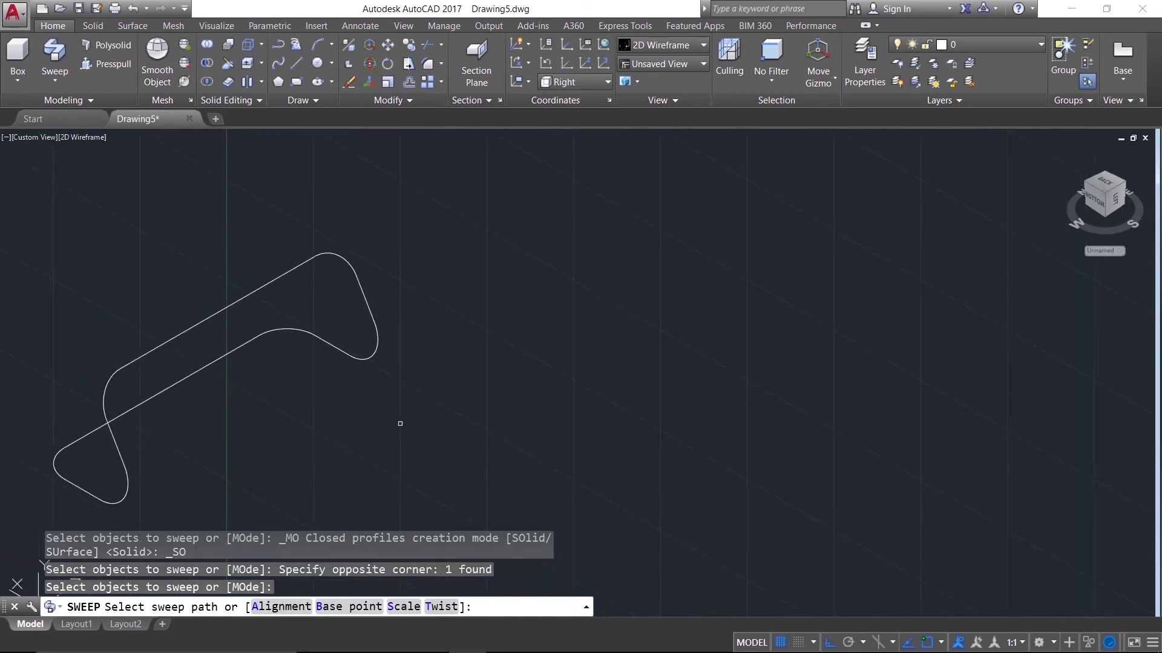
{"action": "left_click", "coordinate": [326, 350]}
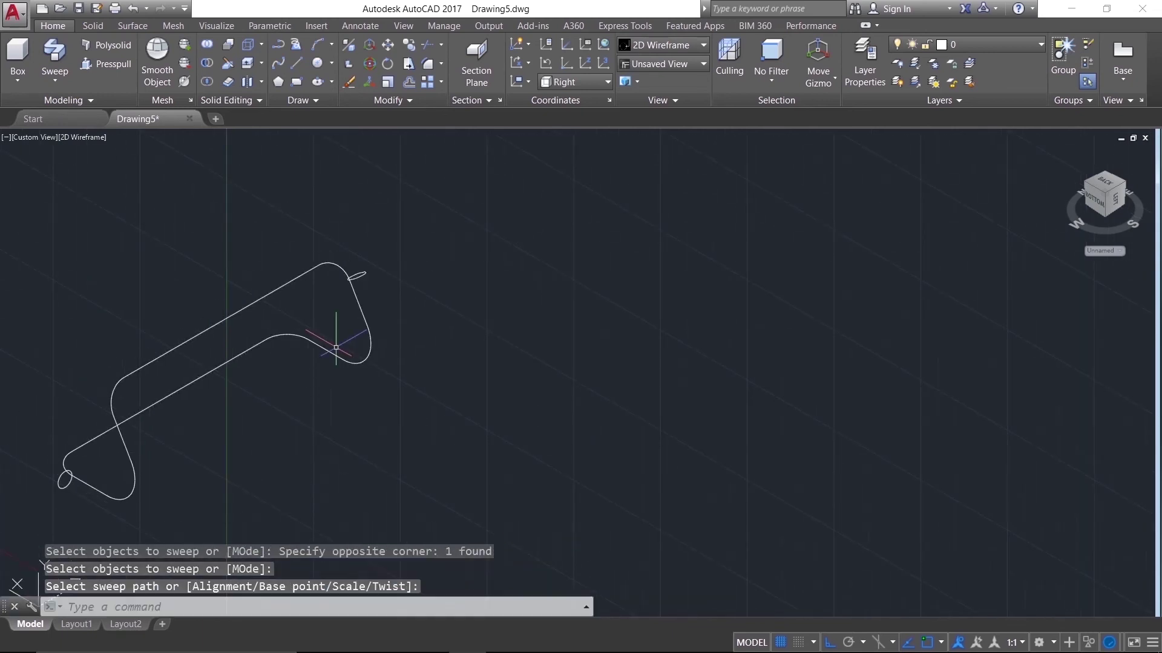
{"action": "scroll", "coordinate": [534, 401], "scroll_direction": "down", "scroll_amount": 2}
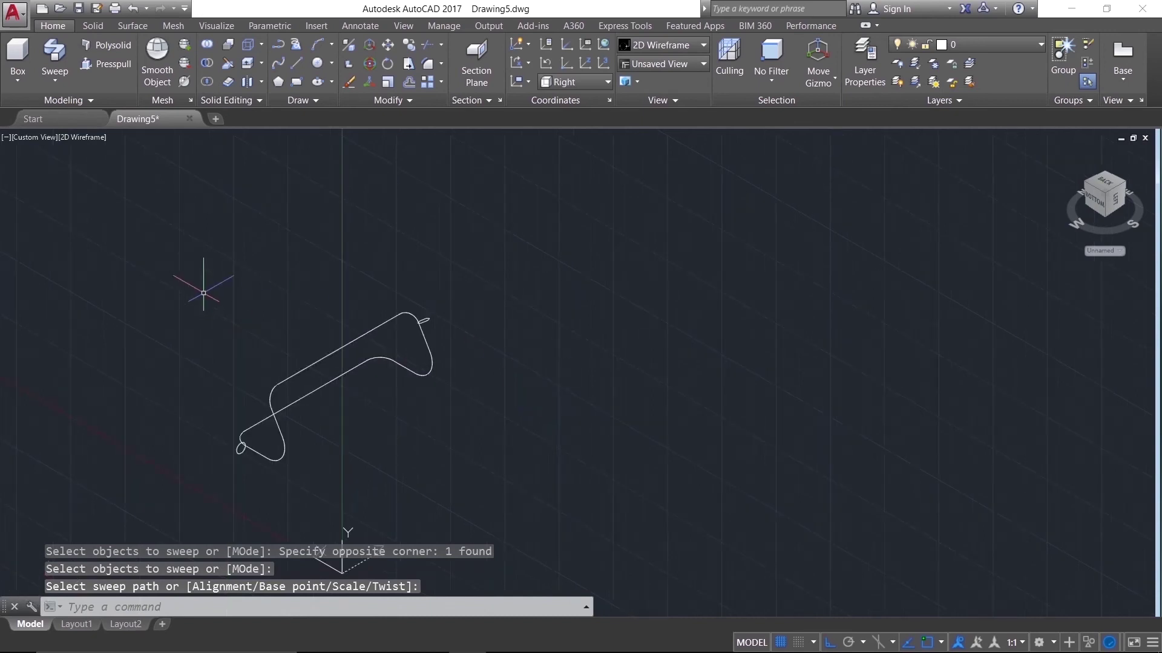
- Switch to the Shaded with edges visual style, turn the grid off, and orbit the tube
{"action": "left_click", "coordinate": [75, 138]}
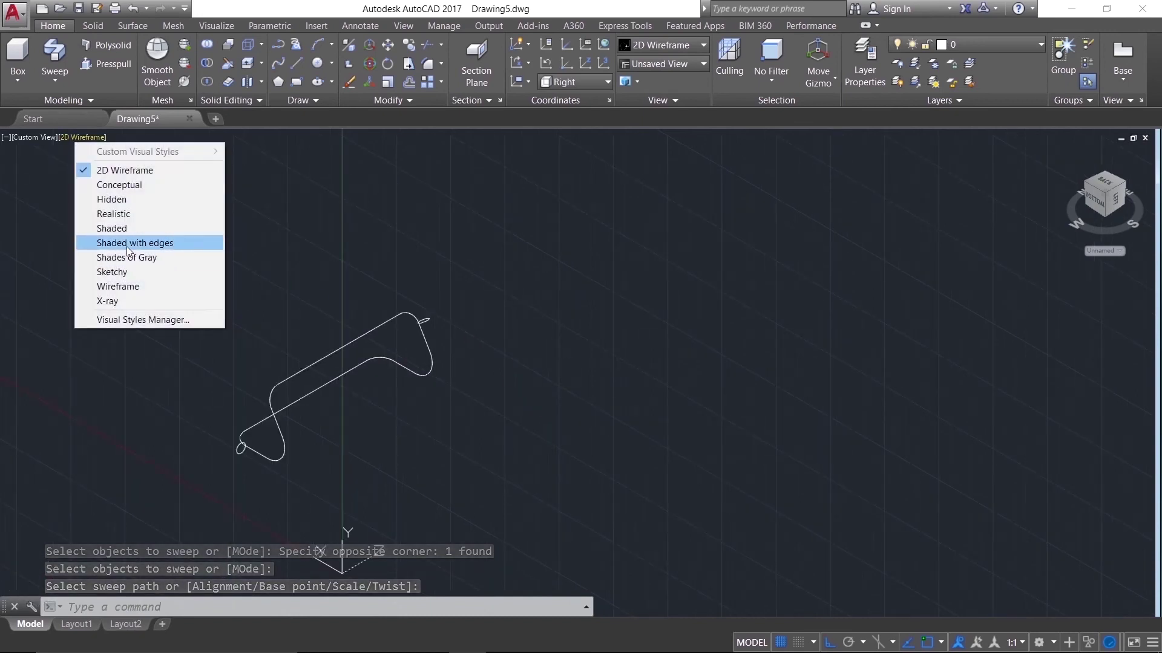
{"action": "left_click", "coordinate": [211, 242]}
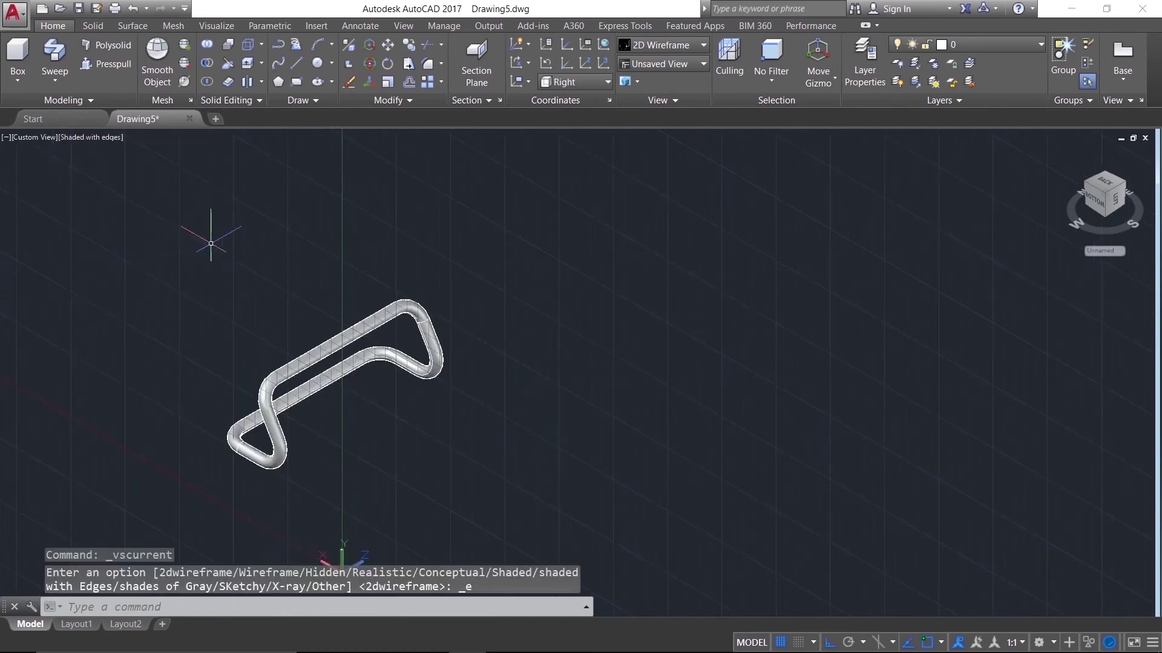
{"action": "left_click", "coordinate": [781, 643]}
{"action": "middle_click_drag", "start_coordinate": [334, 488], "coordinate": [733, 471], "text": "shift"}
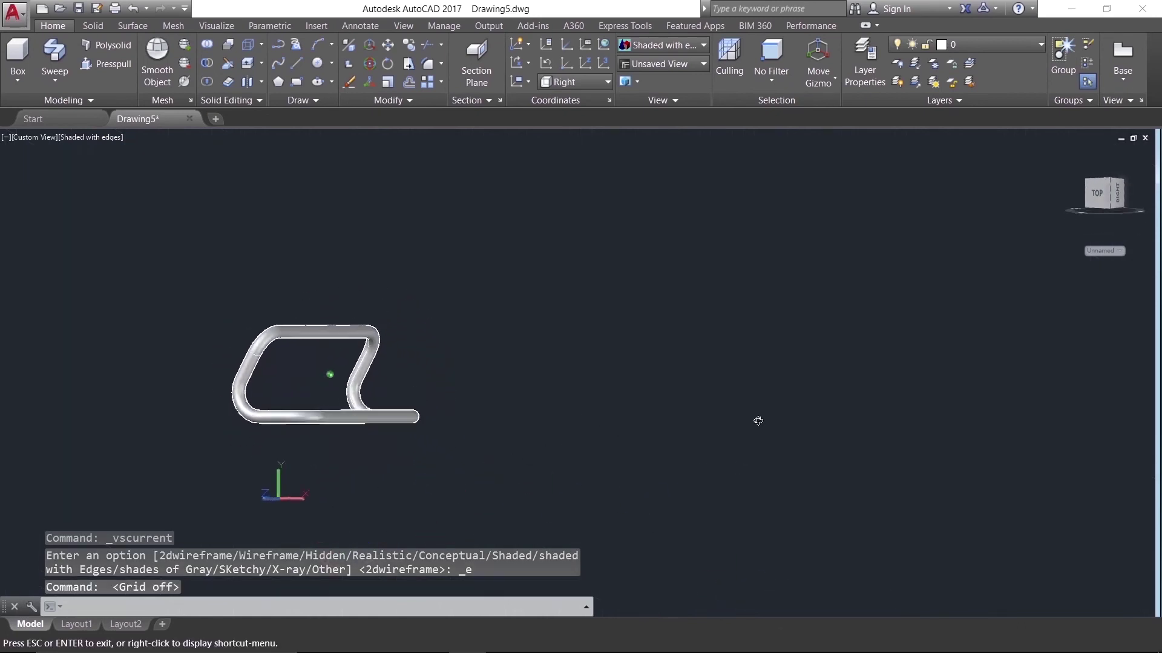
{"action": "mouse_move", "coordinate": [733, 471]}
{"action": "middle_mouse_down", "text": "shift"}
{"action": "mouse_move", "coordinate": [423, 430]}
{"action": "mouse_move", "coordinate": [234, 363]}
{"action": "mouse_move", "coordinate": [542, 433]}
{"action": "mouse_move", "coordinate": [349, 325]}
{"action": "mouse_move", "coordinate": [324, 345]}
{"action": "mouse_move", "coordinate": [391, 452]}
{"action": "mouse_move", "coordinate": [325, 467]}
{"action": "middle_mouse_up", "text": "shift"}
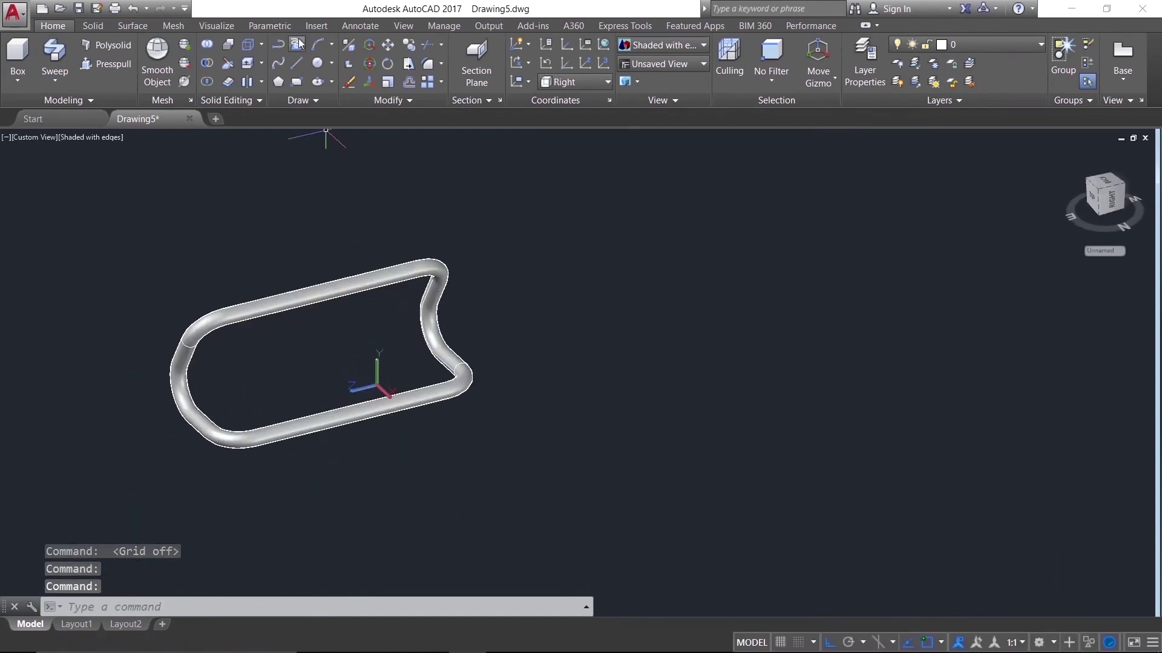
- Apply the dark blue aluminium material from the Materials Browser's Metal category to the tube
{"action": "left_click", "coordinate": [403, 26]}
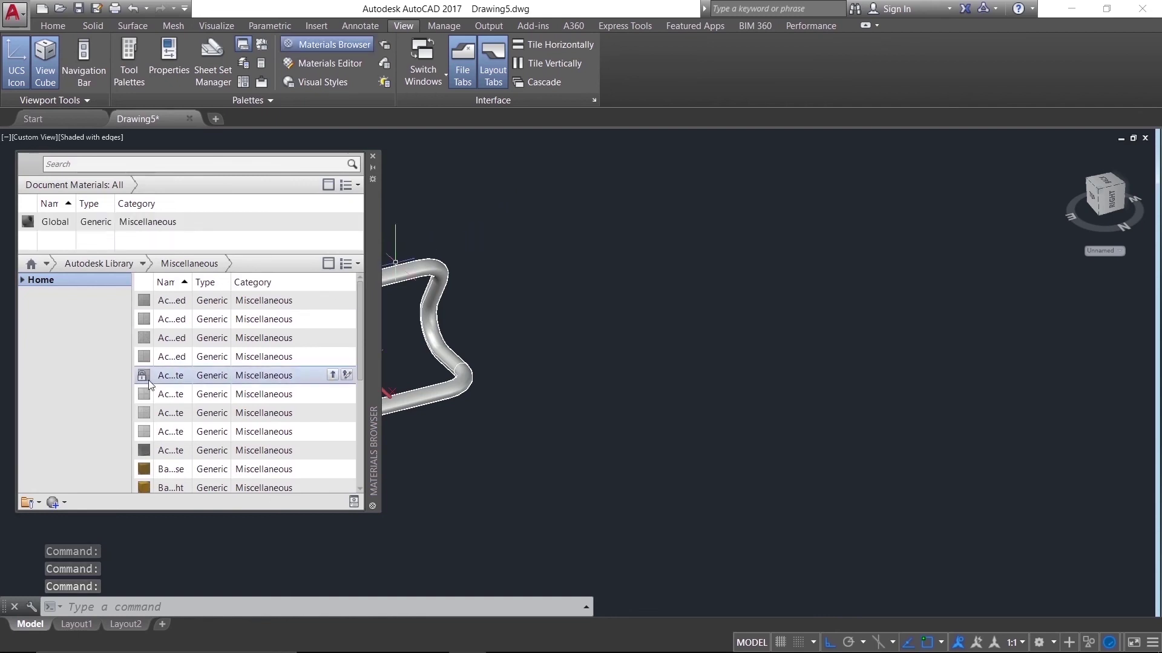
{"action": "left_click", "coordinate": [142, 266]}
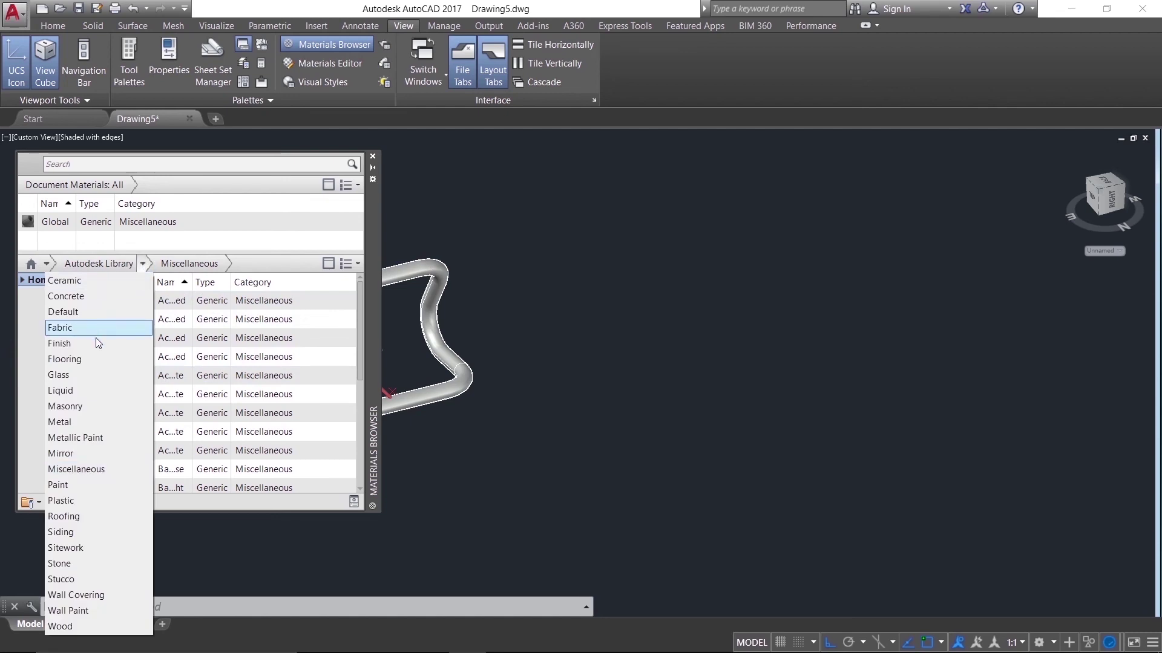
{"action": "left_click", "coordinate": [74, 426]}
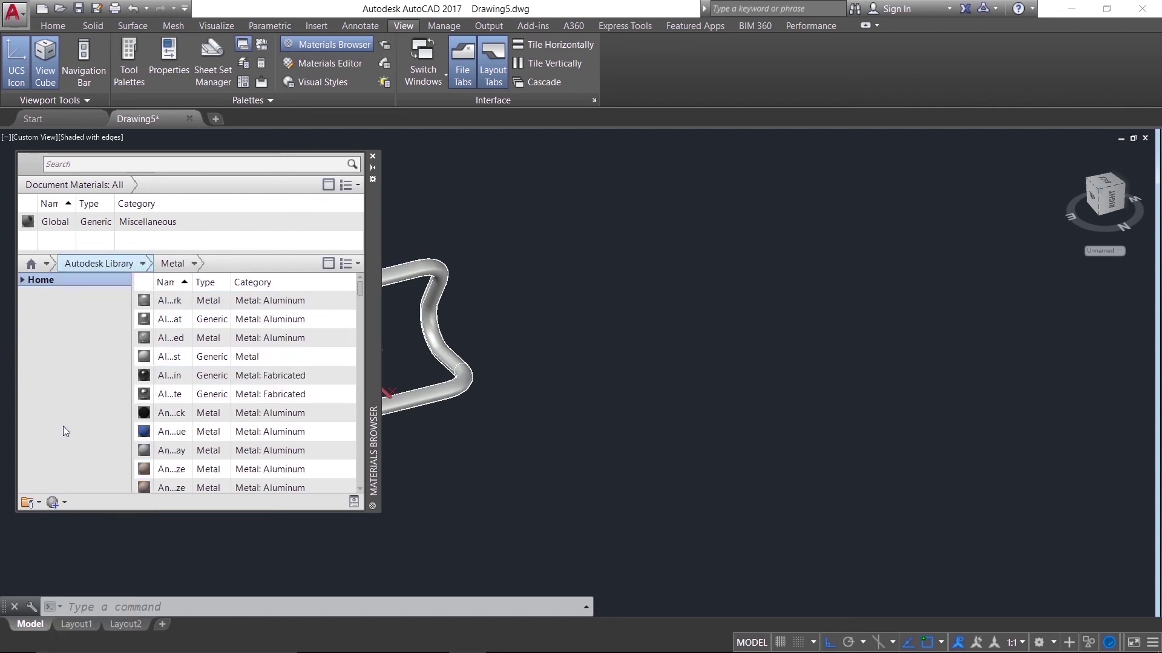
{"action": "mouse_move", "coordinate": [617, 278]}
{"action": "middle_mouse_down", "text": "shift"}
{"action": "mouse_move", "coordinate": [617, 298]}
{"action": "mouse_move", "coordinate": [667, 308]}
{"action": "middle_mouse_up", "text": "shift"}
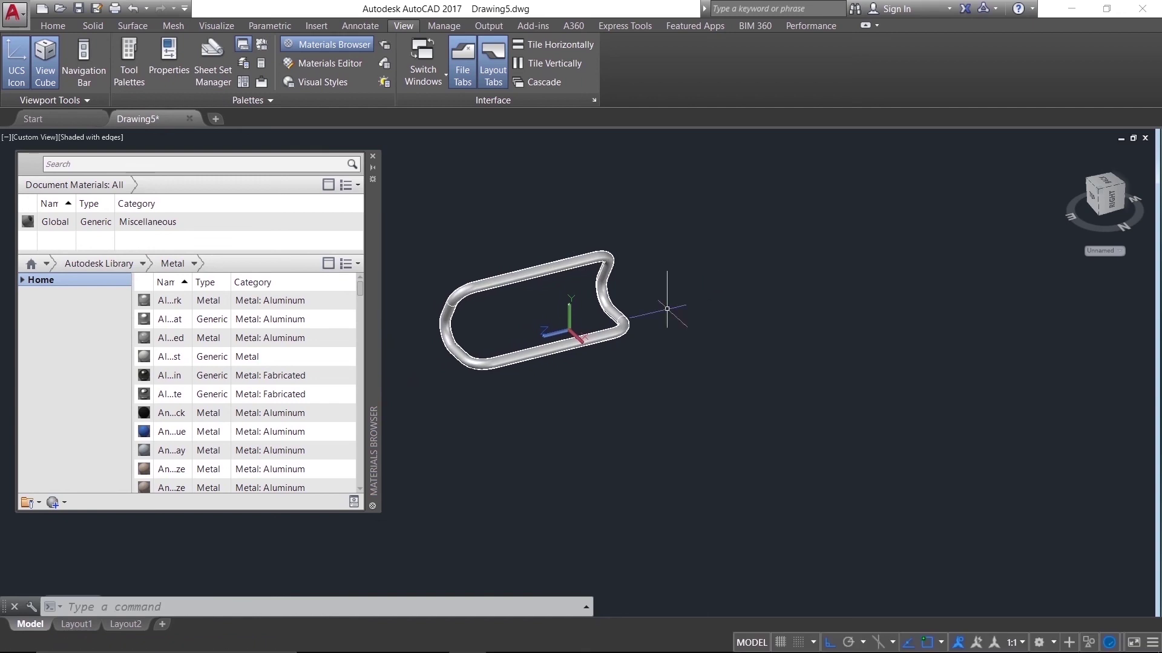
{"action": "left_click", "coordinate": [475, 360]}
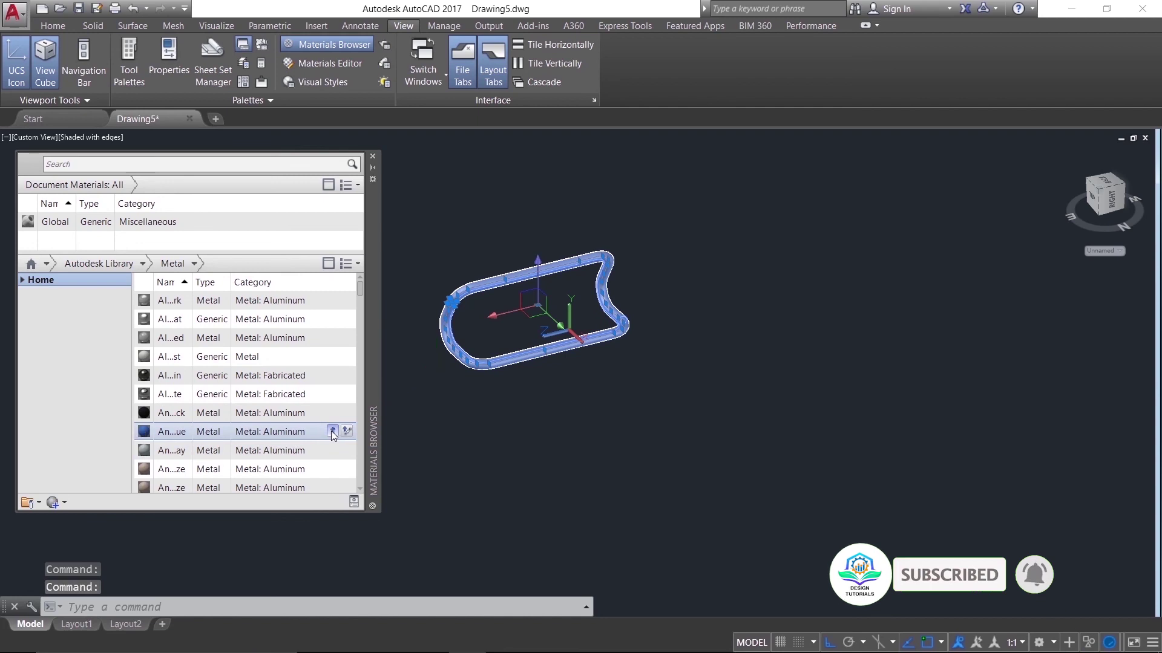
{"action": "left_click", "coordinate": [332, 432]}
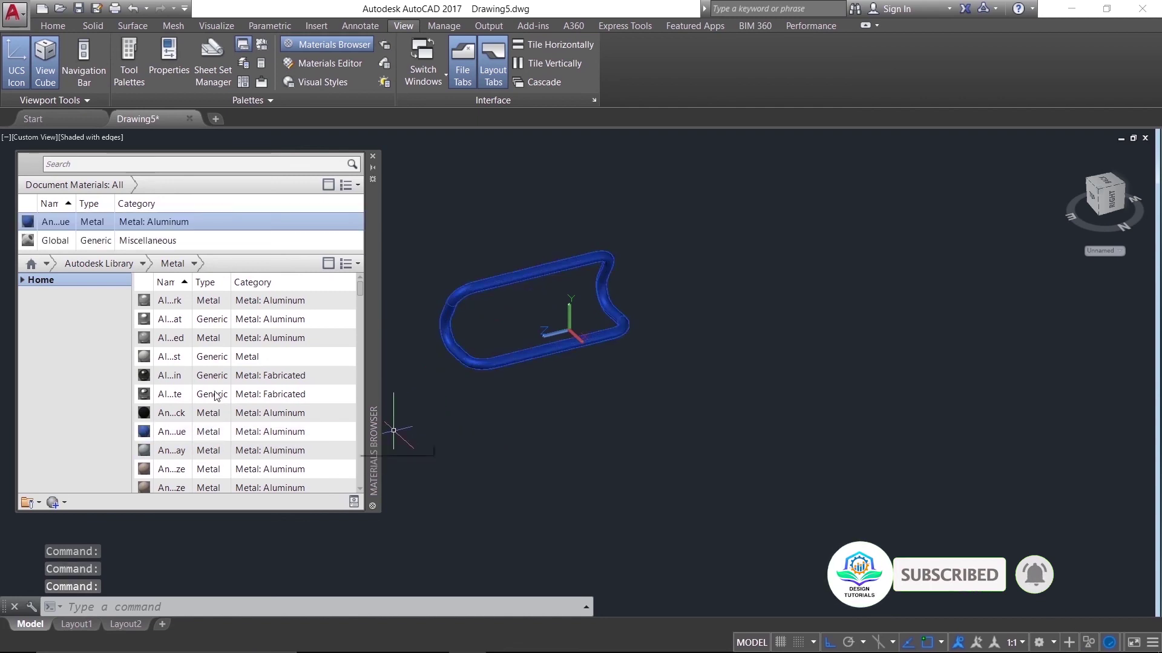
{"action": "left_click", "coordinate": [539, 427]}
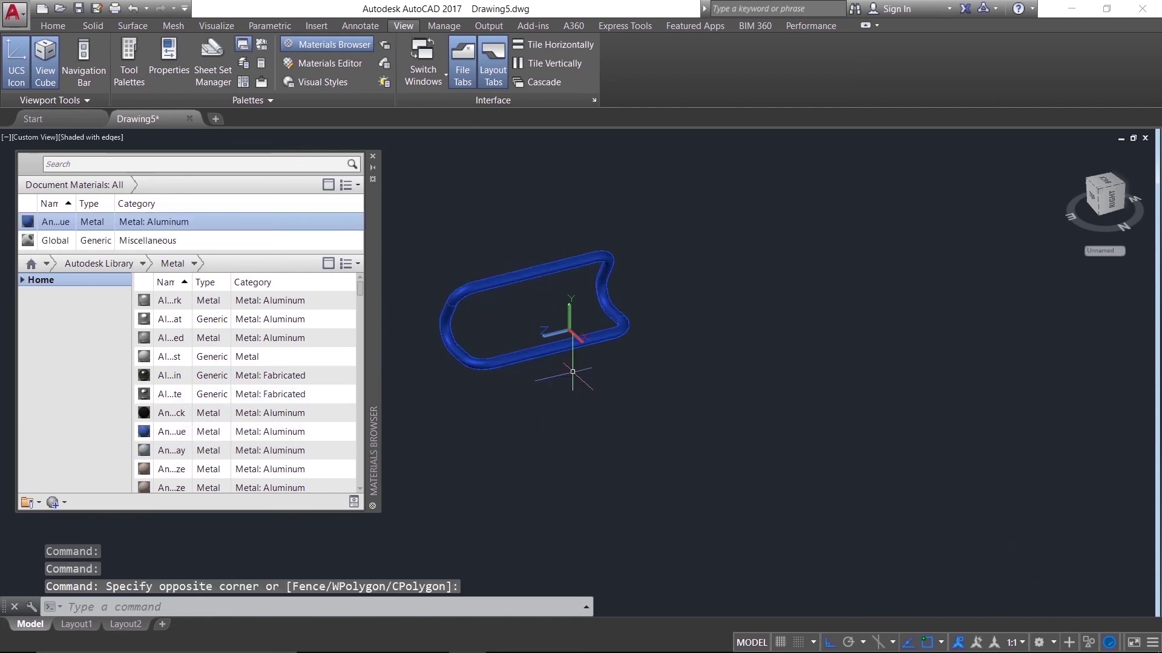
{"action": "left_click", "coordinate": [373, 159]}
{"action": "scroll", "coordinate": [615, 317], "scroll_direction": "down", "scroll_amount": 3}
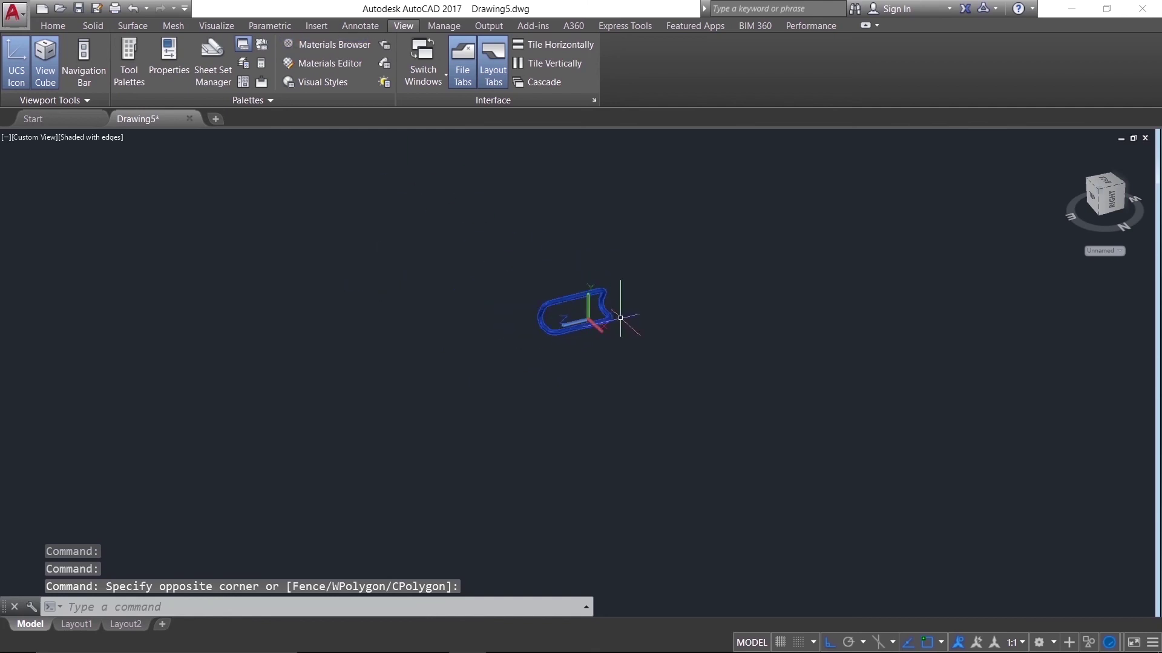
{"action": "scroll", "coordinate": [613, 202], "scroll_direction": "up", "scroll_amount": 4}
{"action": "scroll", "coordinate": [619, 247], "scroll_direction": "up", "scroll_amount": 2}
{"action": "mouse_move", "coordinate": [619, 247]}
{"action": "middle_mouse_down"}
{"action": "mouse_move", "coordinate": [840, 259]}
{"action": "mouse_move", "coordinate": [915, 234]}
{"action": "mouse_move", "coordinate": [659, 259]}
{"action": "middle_mouse_up"}
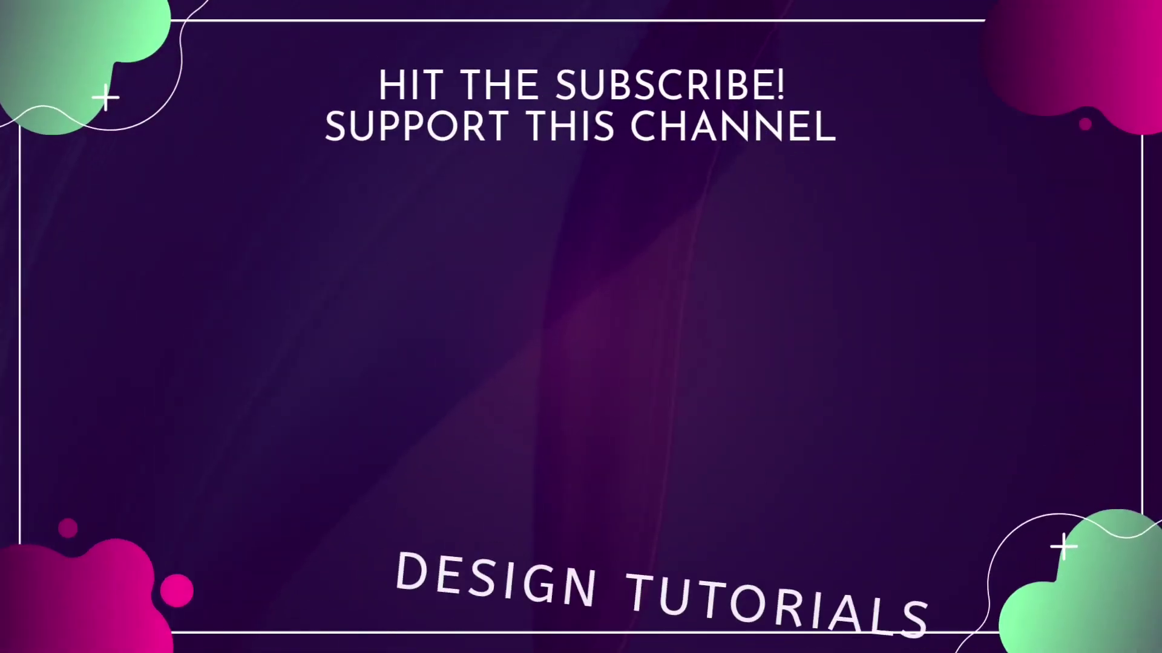